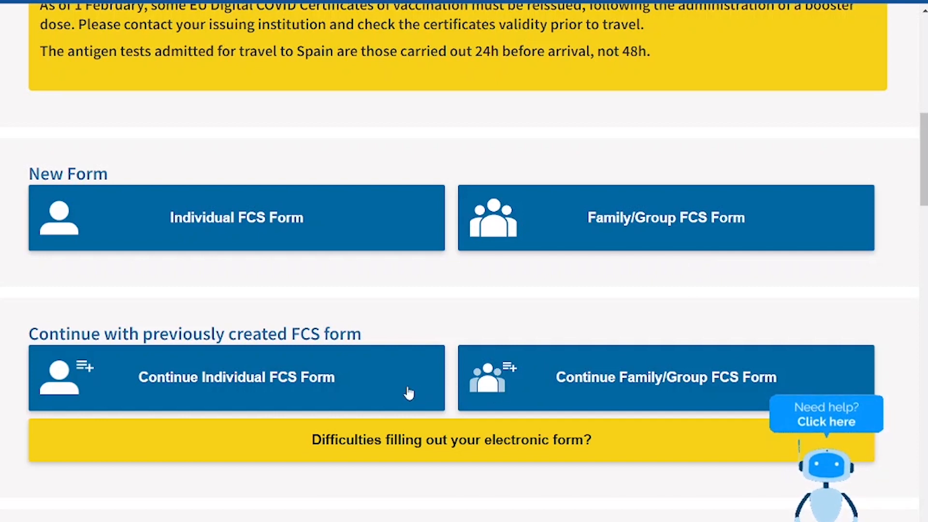
Start an individual FCS form and fill in the passenger's surname, first name and passport number
left_click(235, 234)
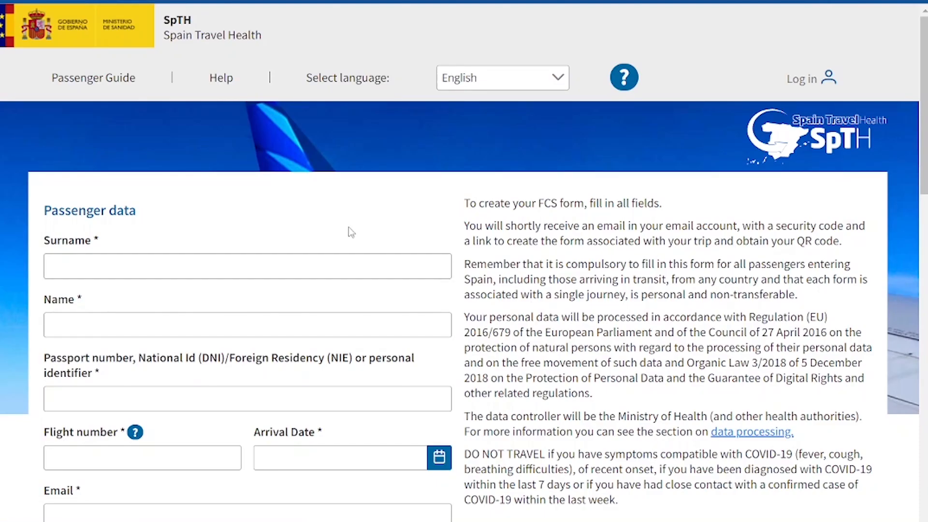
left_click_drag(924, 97, 847, 122)
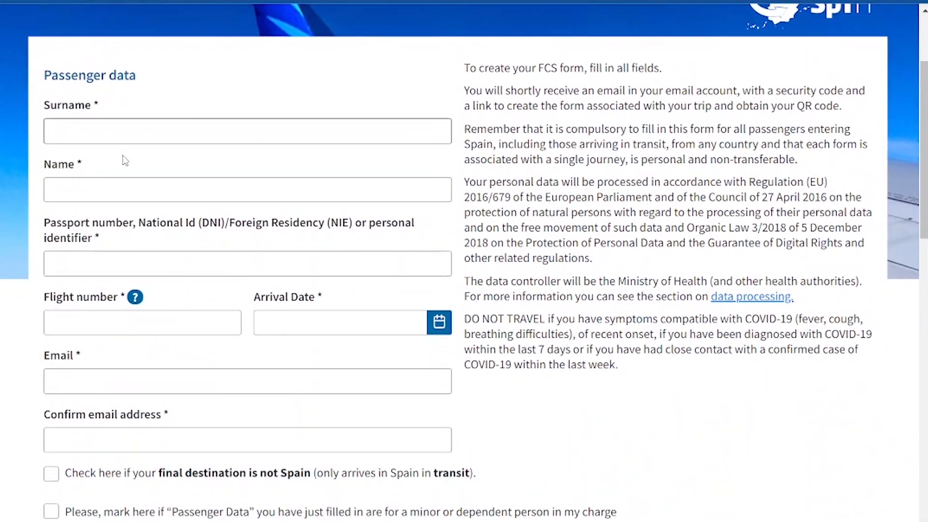
left_click(62, 131)
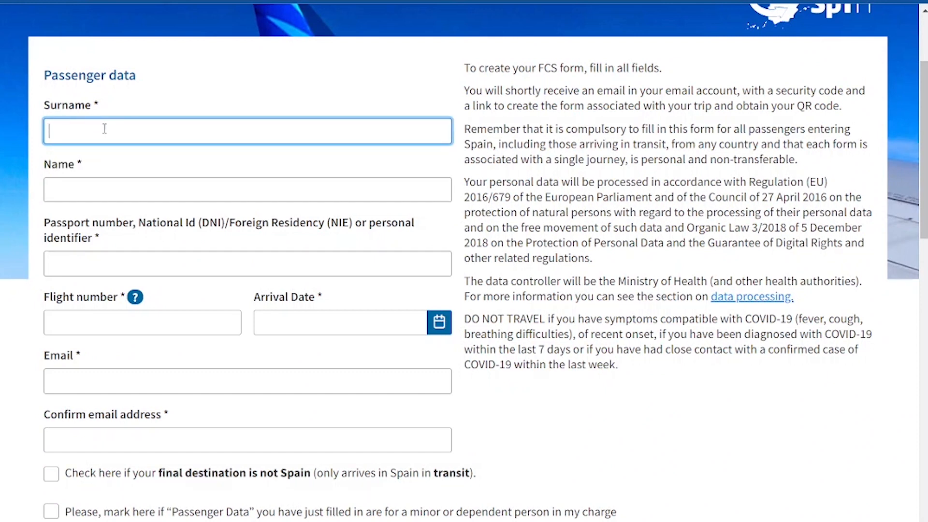
left_click(65, 187)
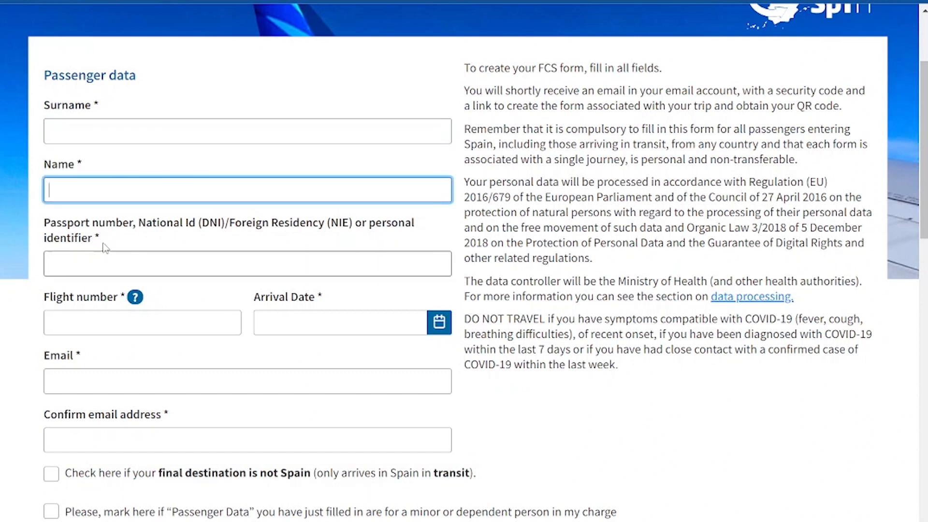
left_click(84, 258)
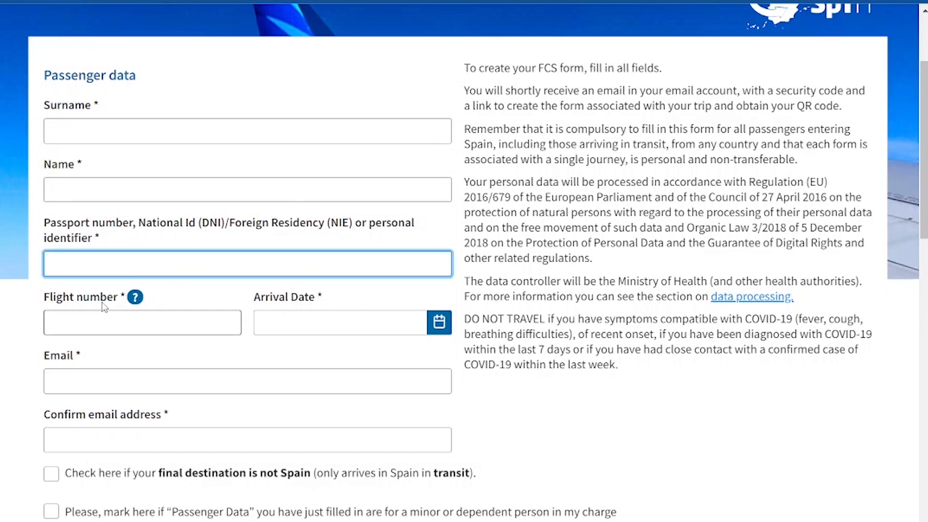
Enter flight number FR6647 and arrival date 2022/04/04
left_click(70, 321)
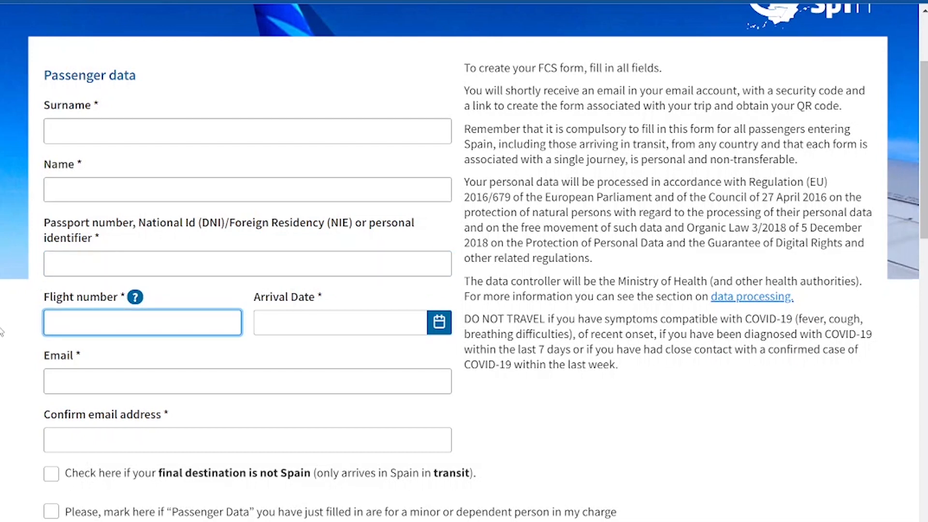
type("FR")
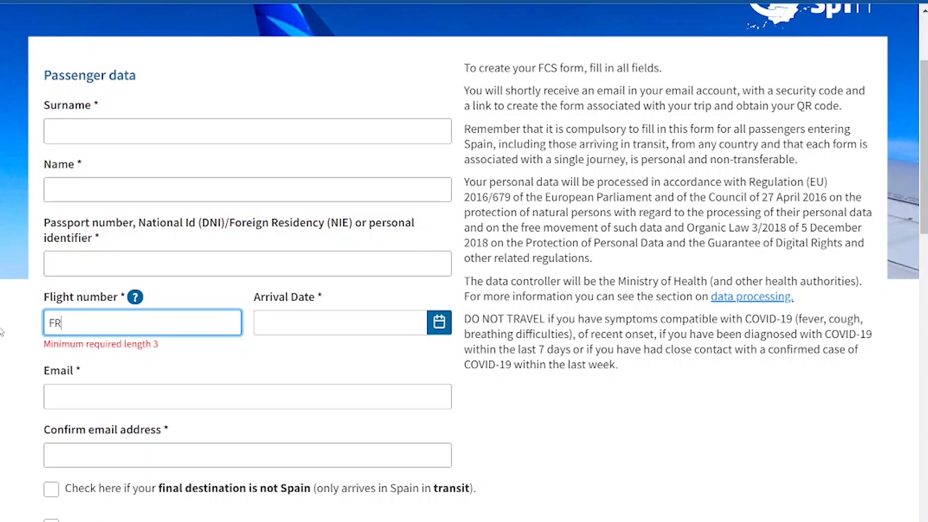
type("6647")
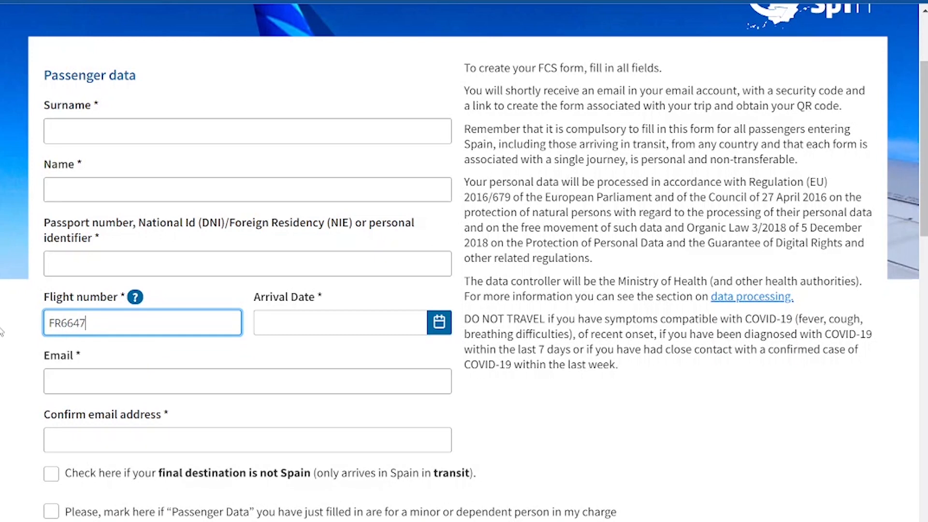
left_click(439, 319)
left_click(322, 179)
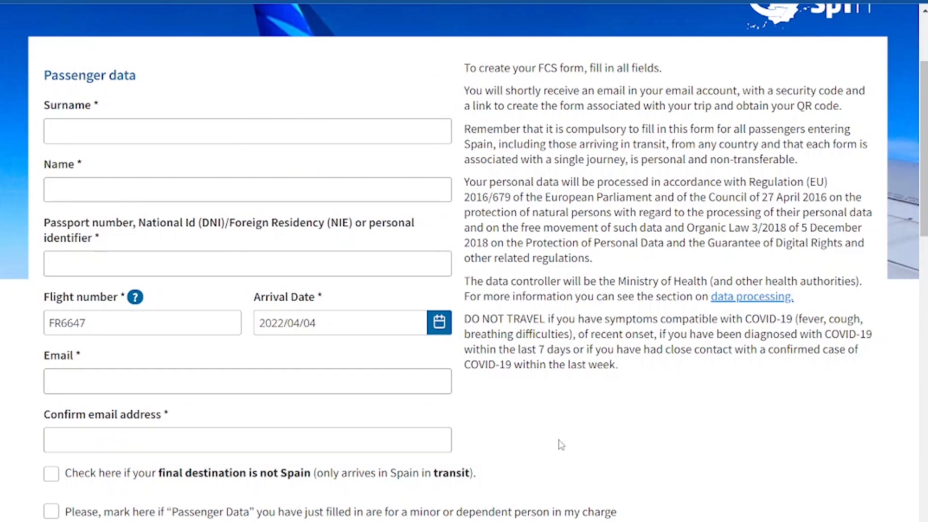
left_click_drag(925, 203, 925, 278)
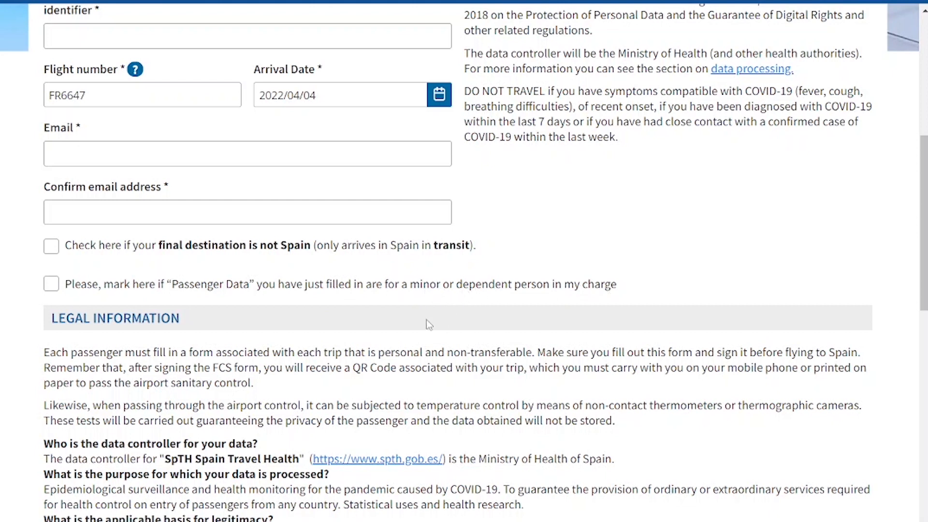
Pass the hCaptcha human check and accept the legal terms
scroll(426, 320, "down", 3)
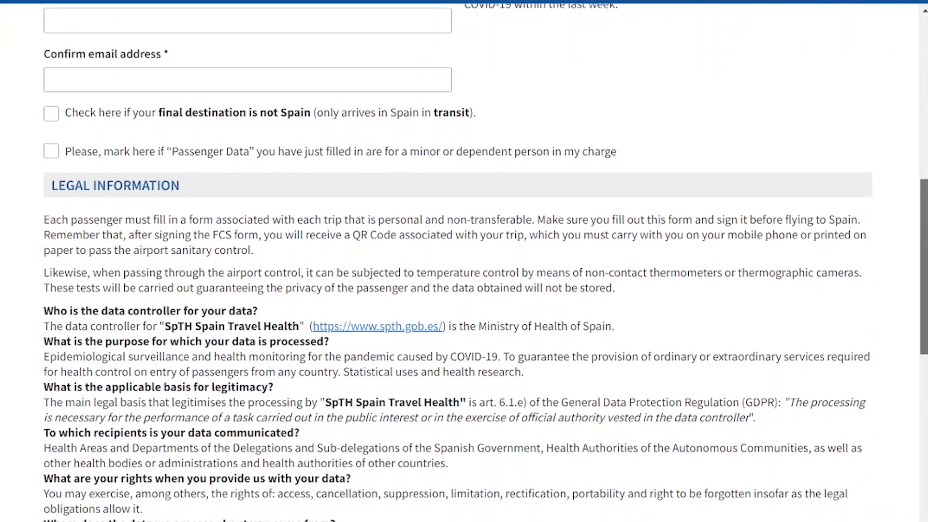
scroll(464, 261, "down", 3)
scroll(464, 261, "down", 1)
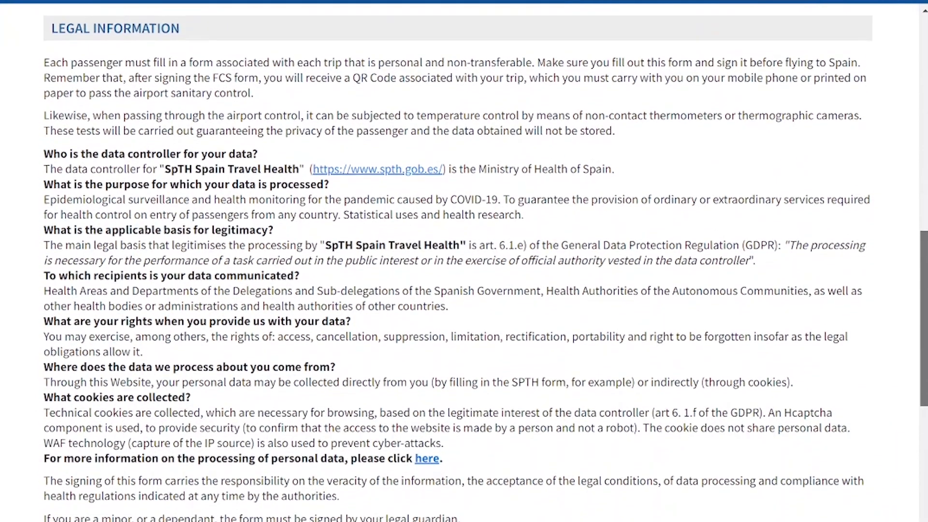
scroll(926, 351, "down", 5)
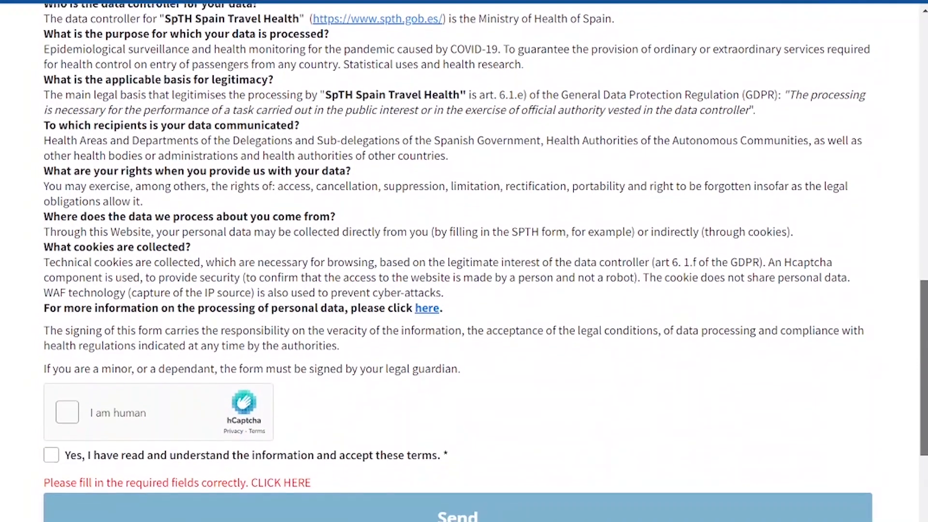
scroll(926, 352, "down", 2)
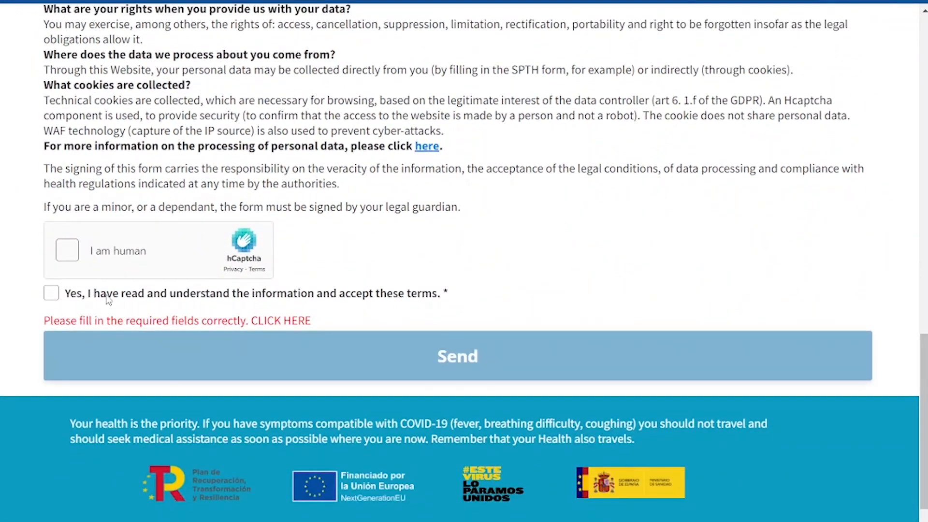
left_click(60, 252)
left_click(51, 293)
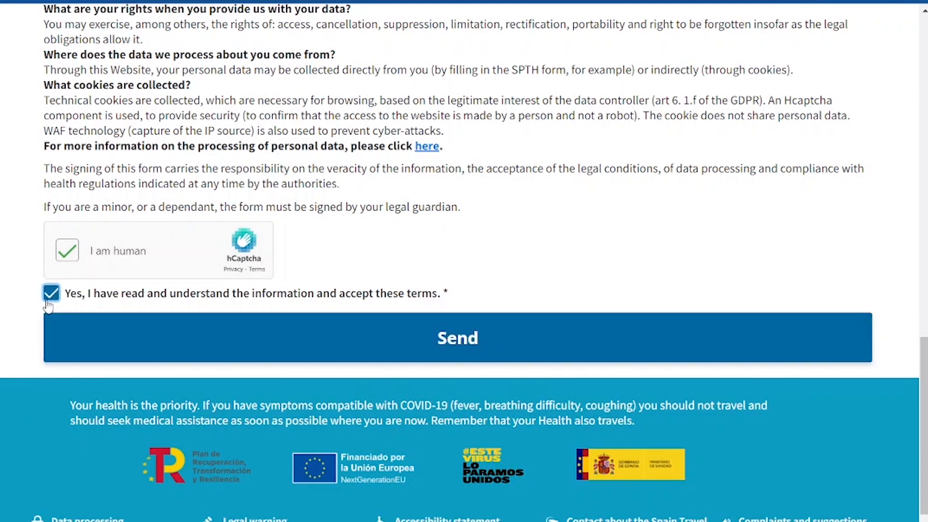
Send the passenger data, confirm the warning, and skip registration
left_click(491, 327)
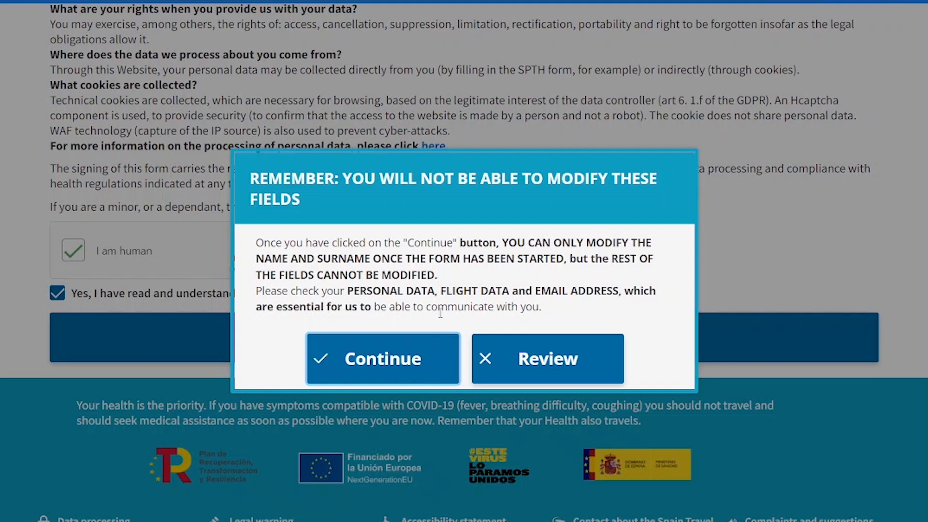
left_click(395, 360)
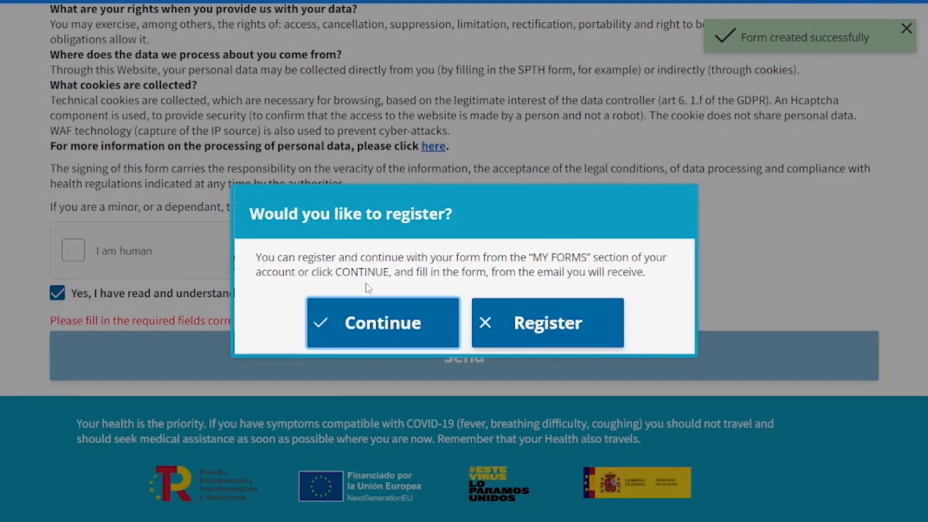
left_click(408, 331)
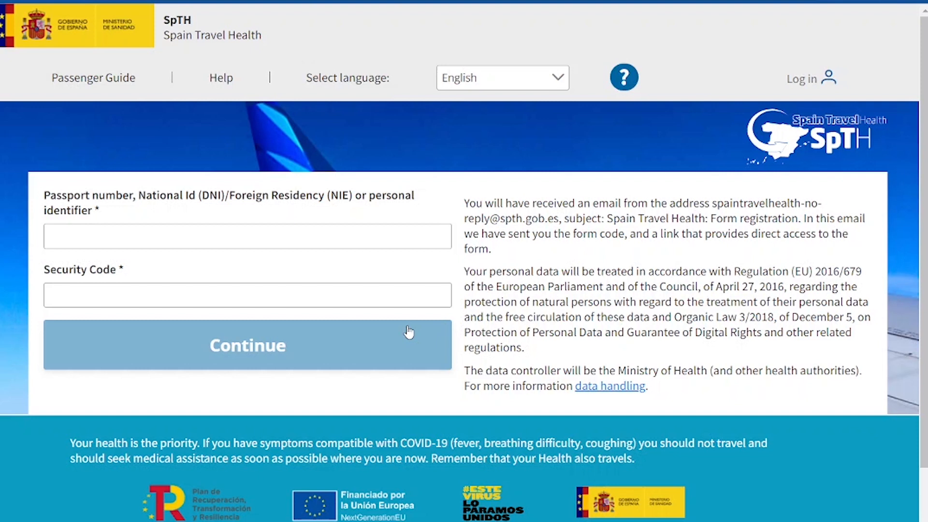
Enter the passenger's passport/ID number and the security code from the email
left_click(238, 237)
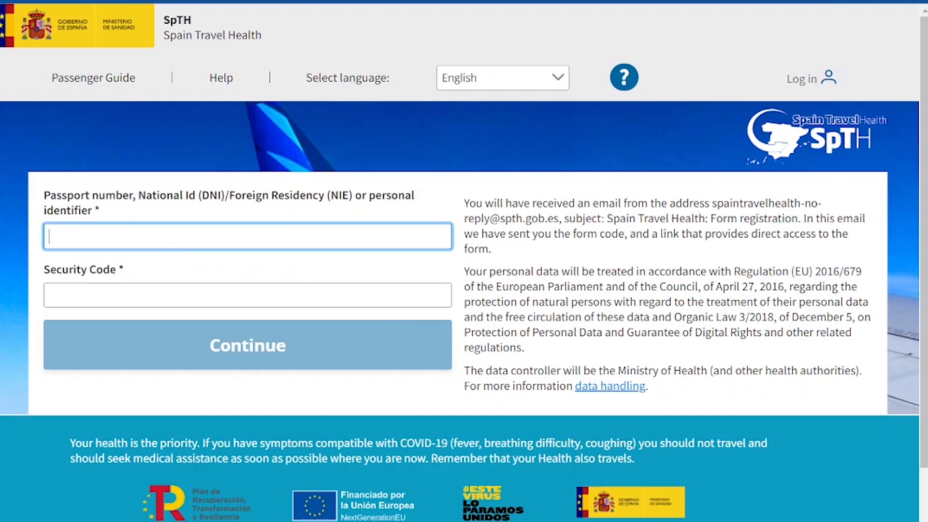
left_click(338, 290)
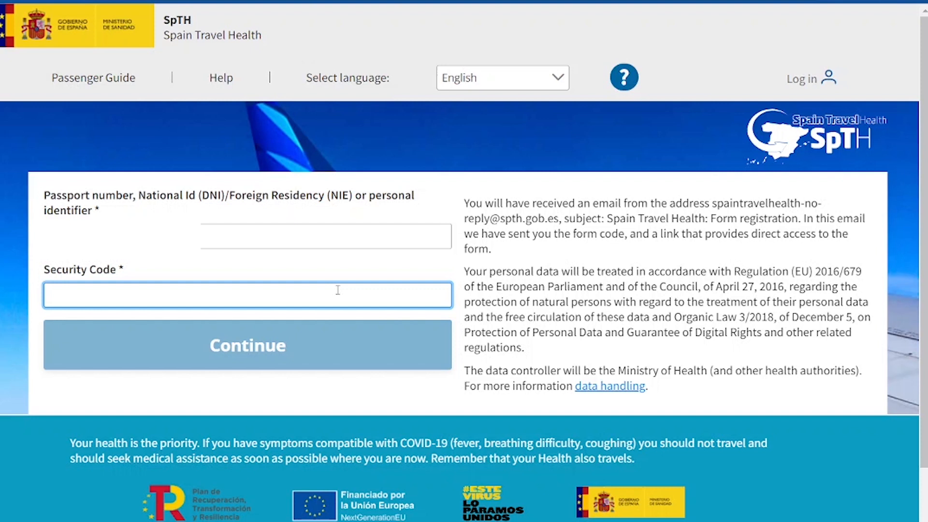
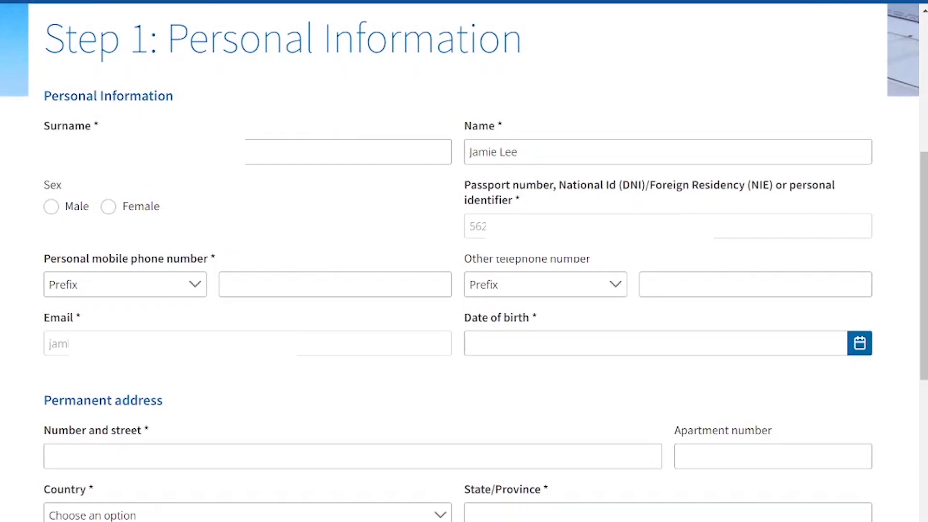
Mark the passenger's sex as Female and move to the personal mobile phone field
left_click(109, 212)
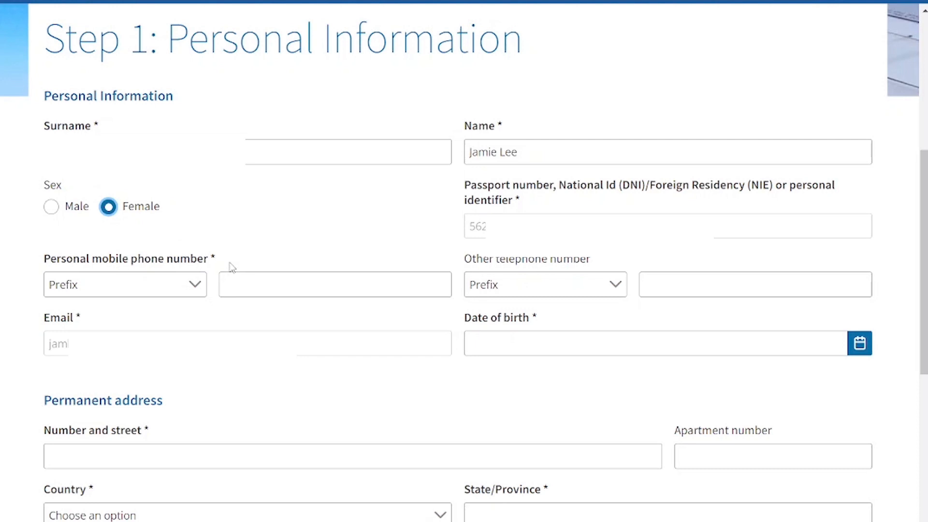
left_click(269, 284)
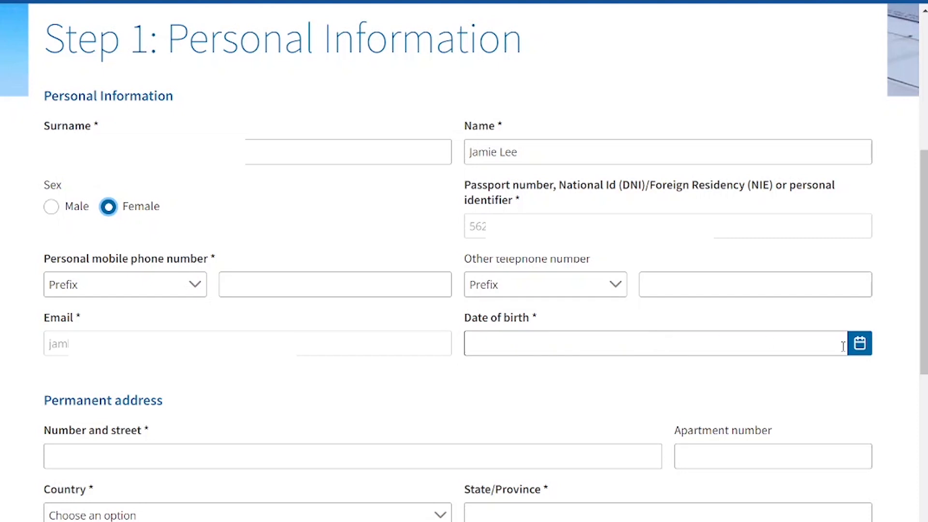
Save the personal information and advance to Step 2: Flight Information
scroll(924, 261, "down", 5)
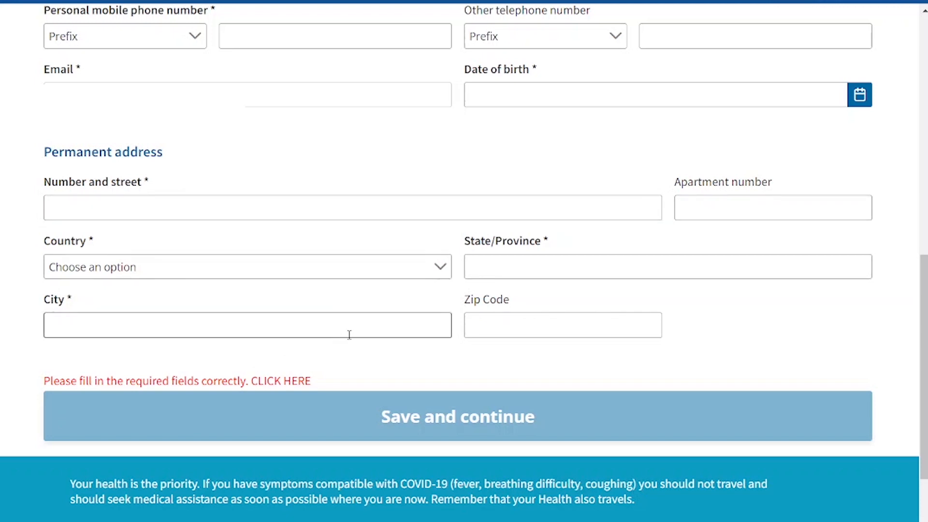
left_click(451, 419)
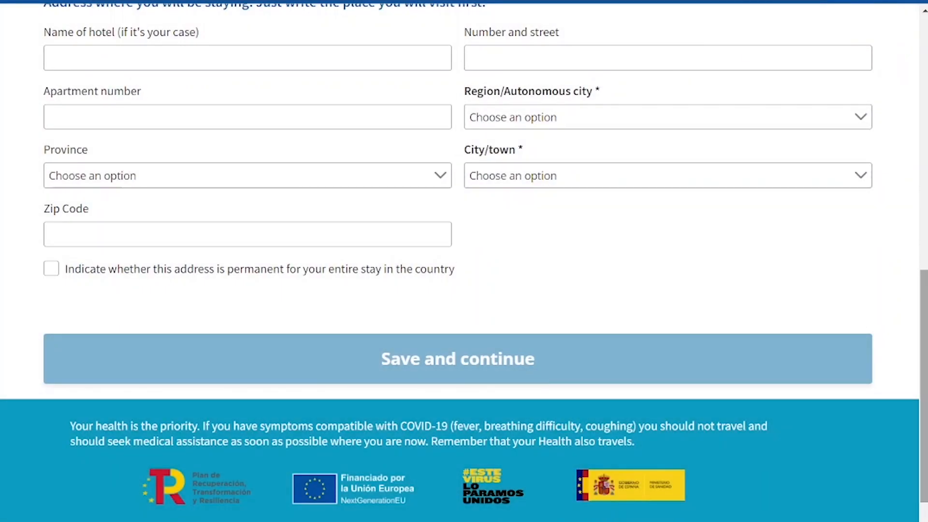
scroll(923, 329, "up", 8)
scroll(462, 193, "down", 2)
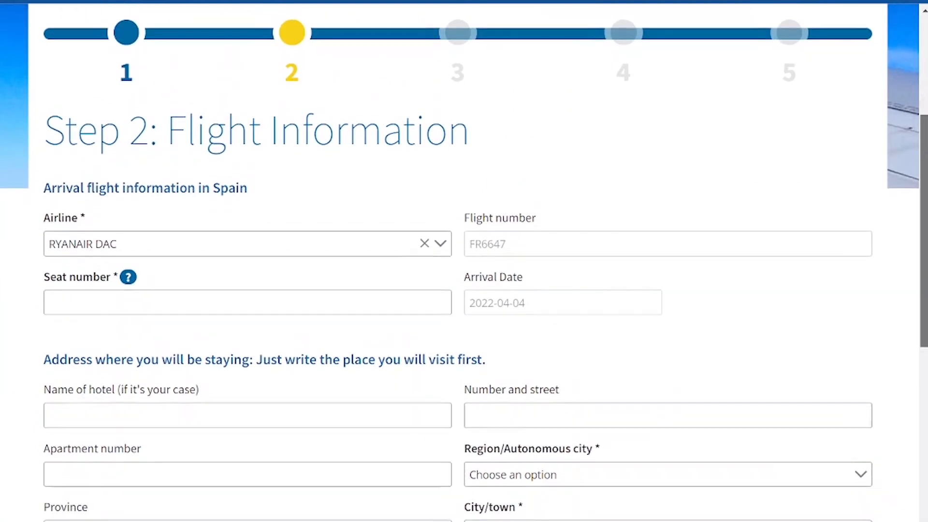
Keep RYANAIR DAC selected as the arrival airline
mouse_move(923, 156)
left_mouse_down()
mouse_move(923, 41)
mouse_move(924, 154)
left_mouse_up()
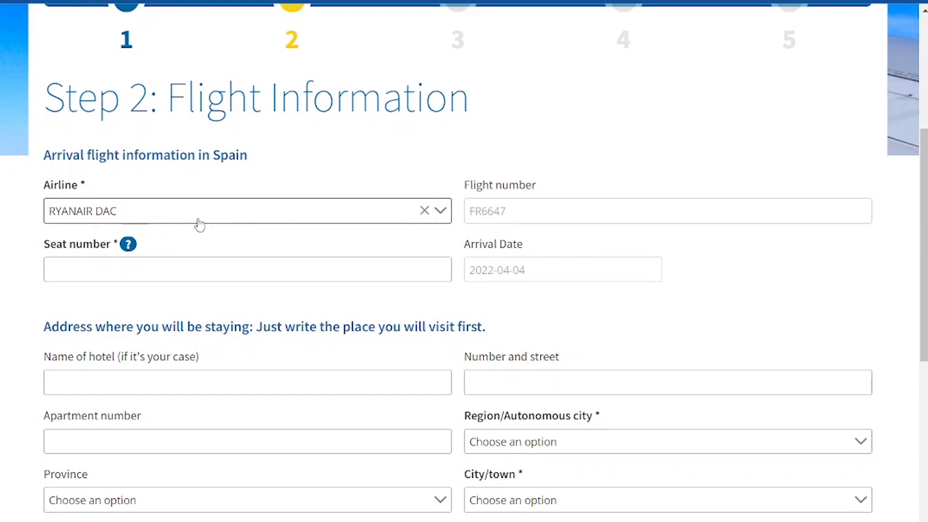
left_click(283, 222)
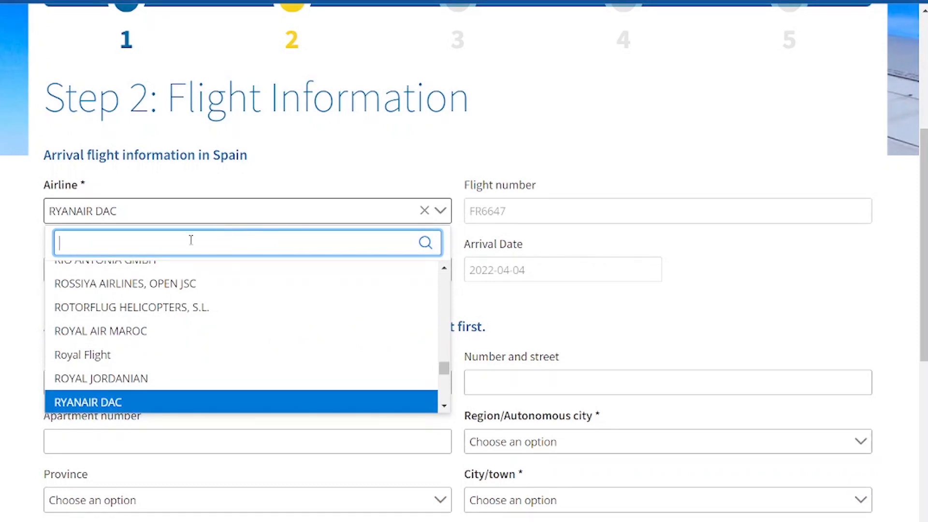
left_click(575, 121)
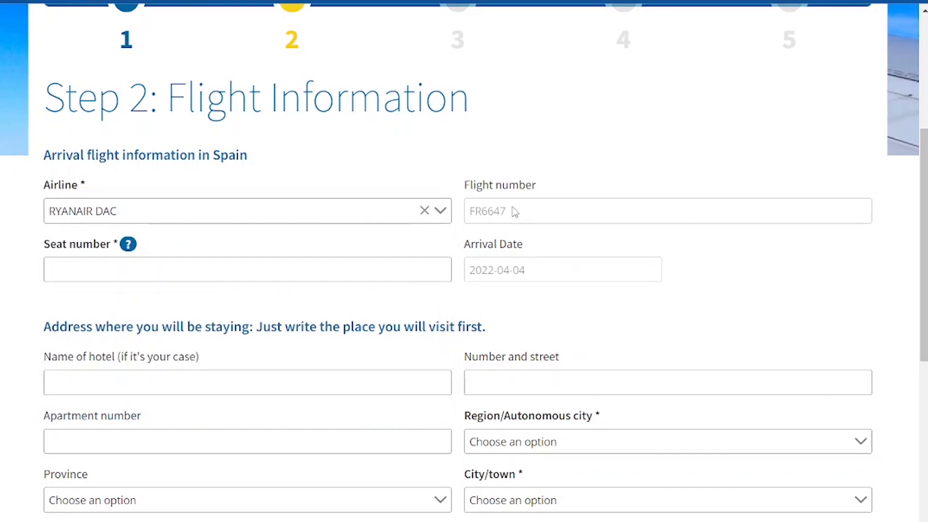
Enter seat number 22a, then start a 'hotel in alicante' web search
mouse_move(127, 253)
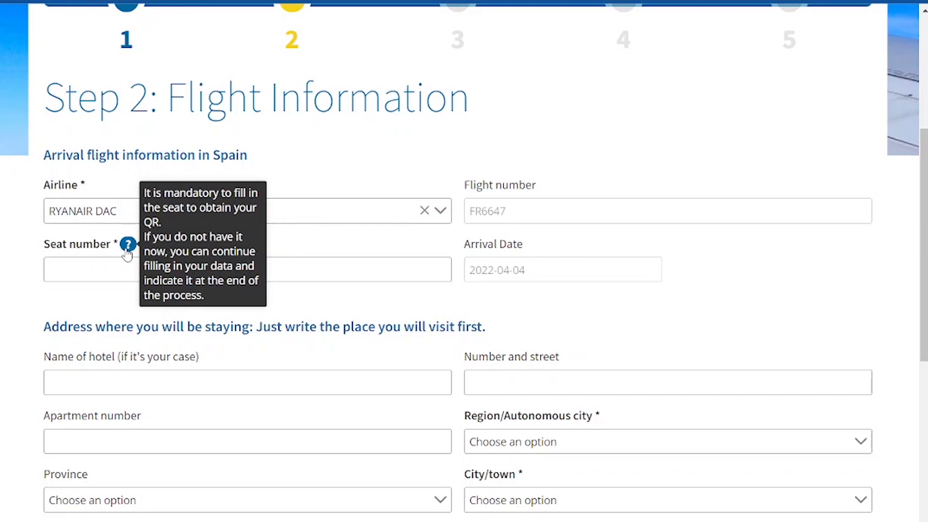
left_click(93, 261)
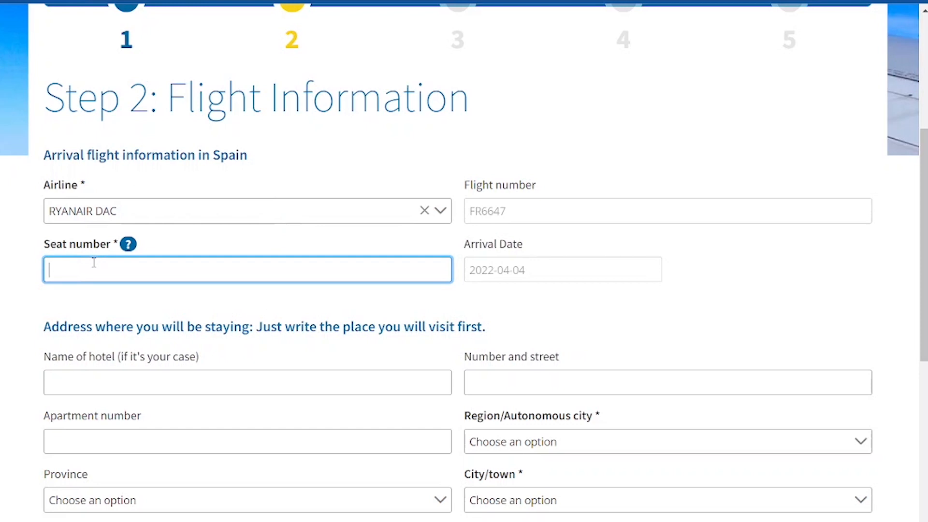
type("22a")
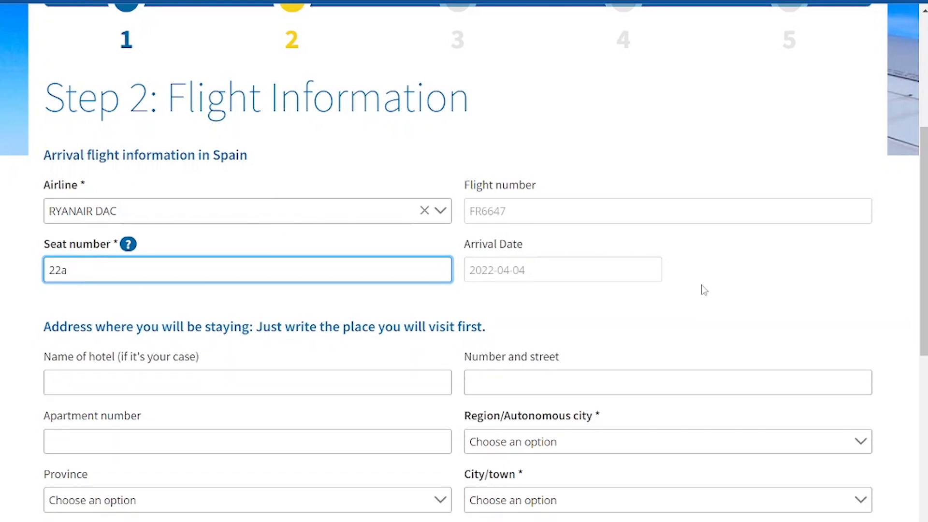
left_click_drag(924, 273, 923, 341)
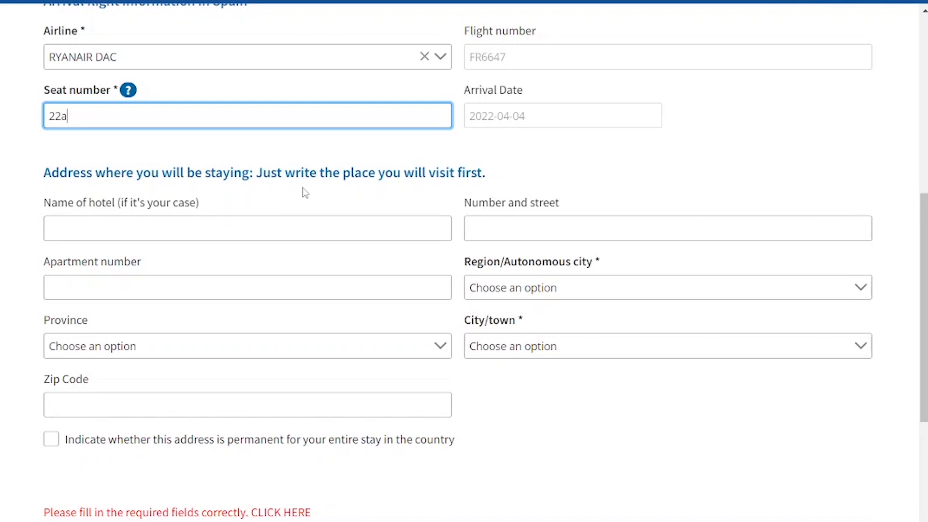
left_click(276, 229)
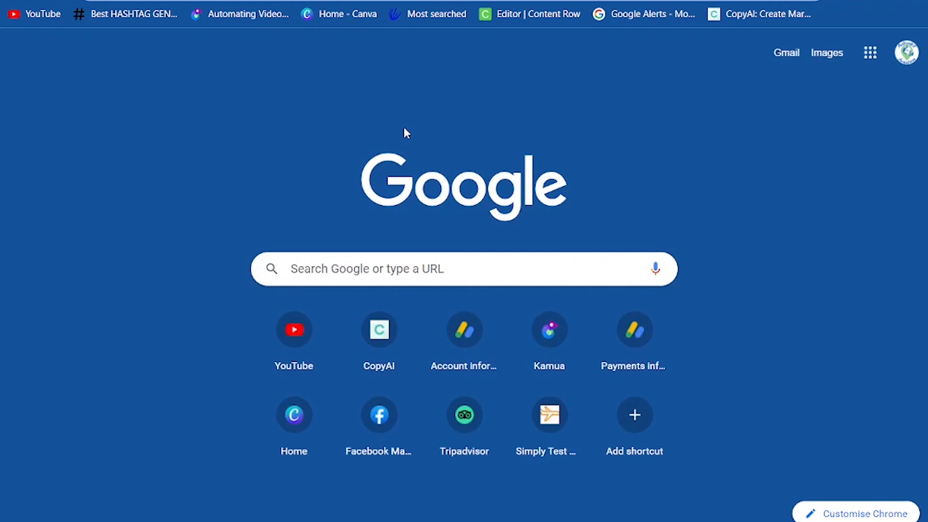
type("hot")
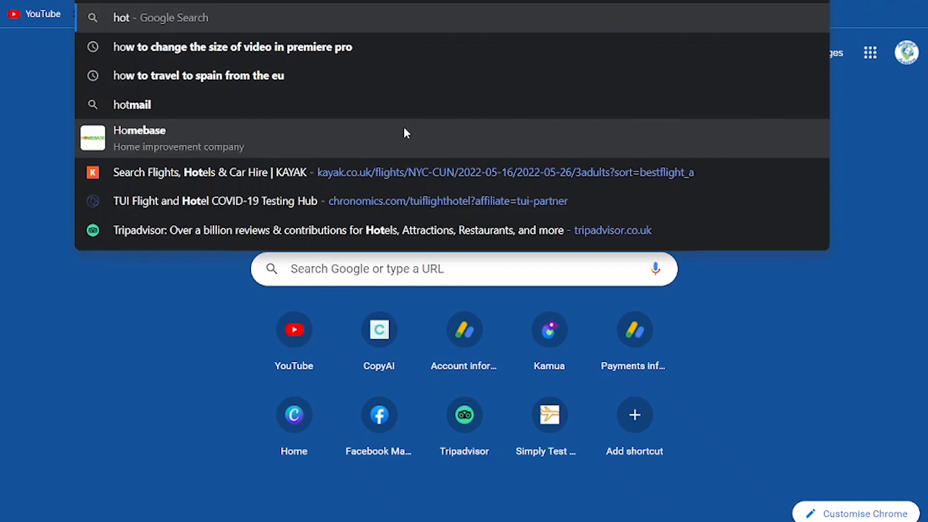
type("el in alicante")
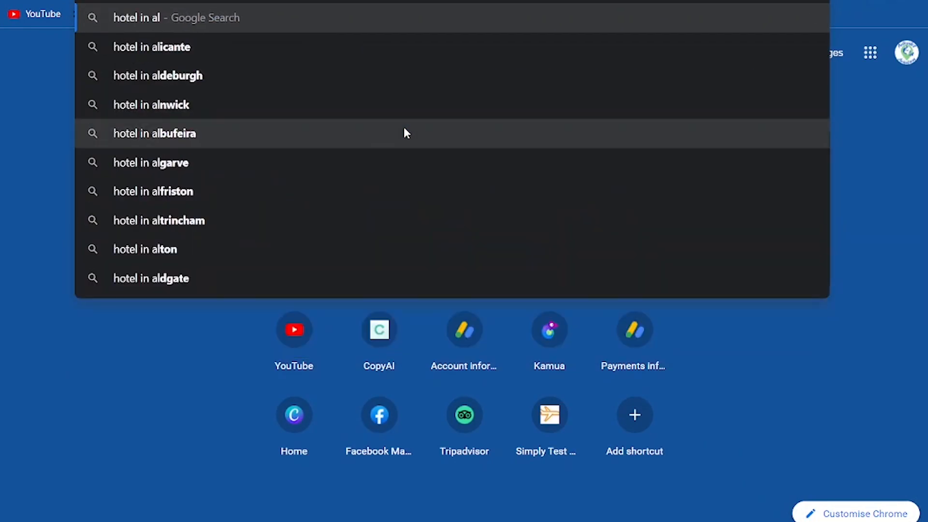
Search 'hotel in alicante' and copy the name Meliá Alicante from its hotel page
key("Return")
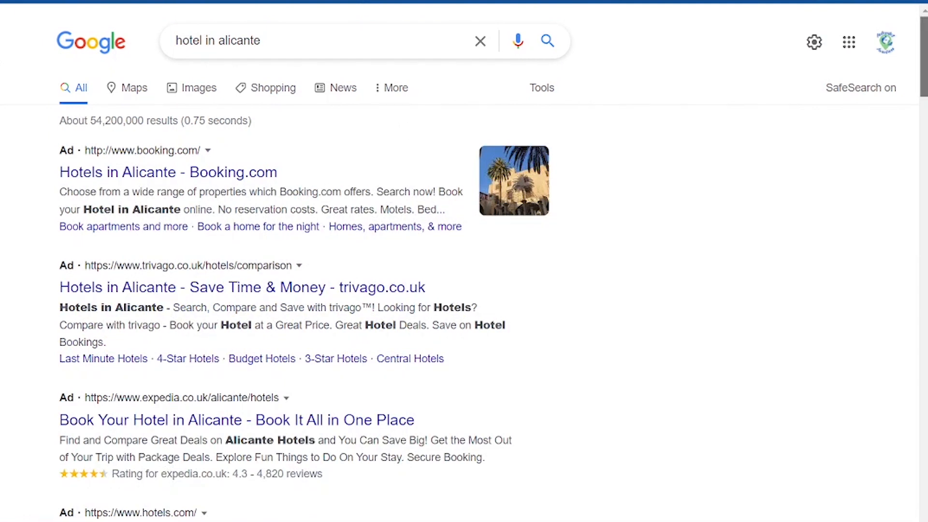
scroll(923, 104, "down", 10)
scroll(924, 135, "down", 4)
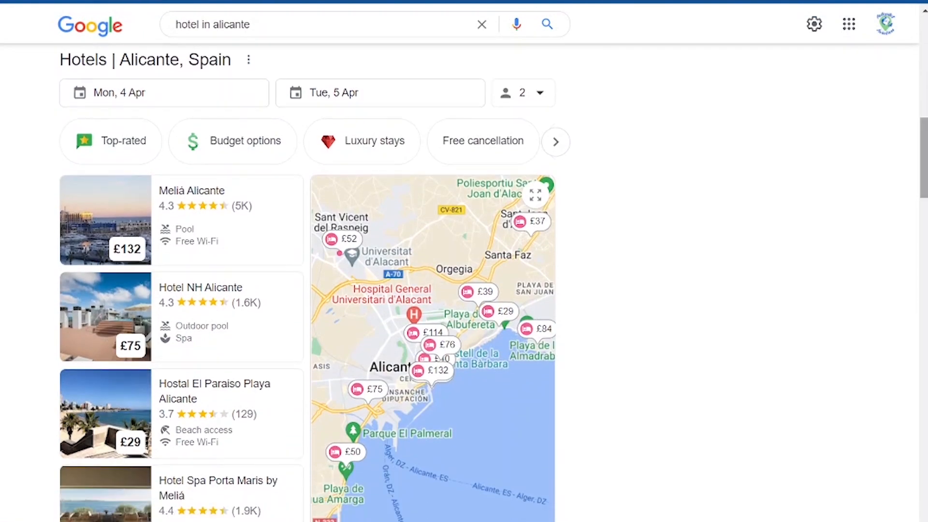
left_click(201, 189)
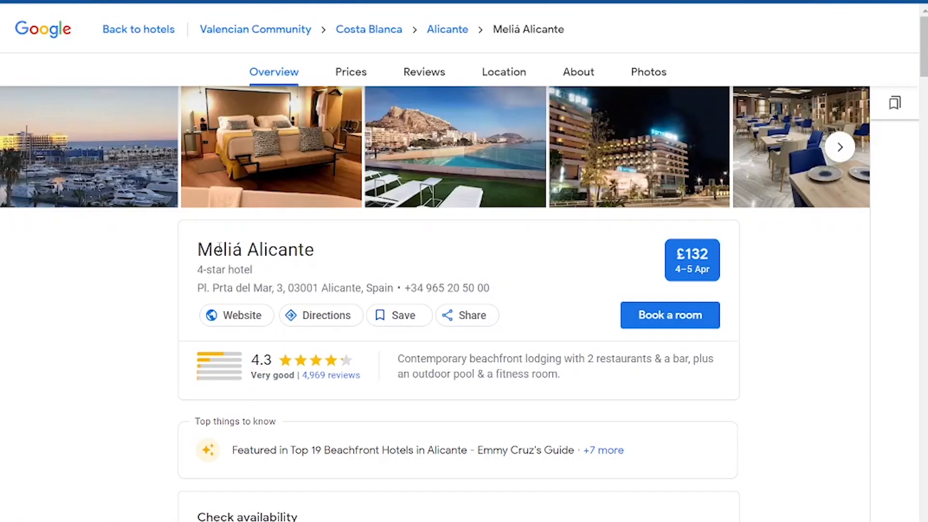
left_click_drag(196, 250, 316, 251)
right_click(285, 250)
left_click(300, 265)
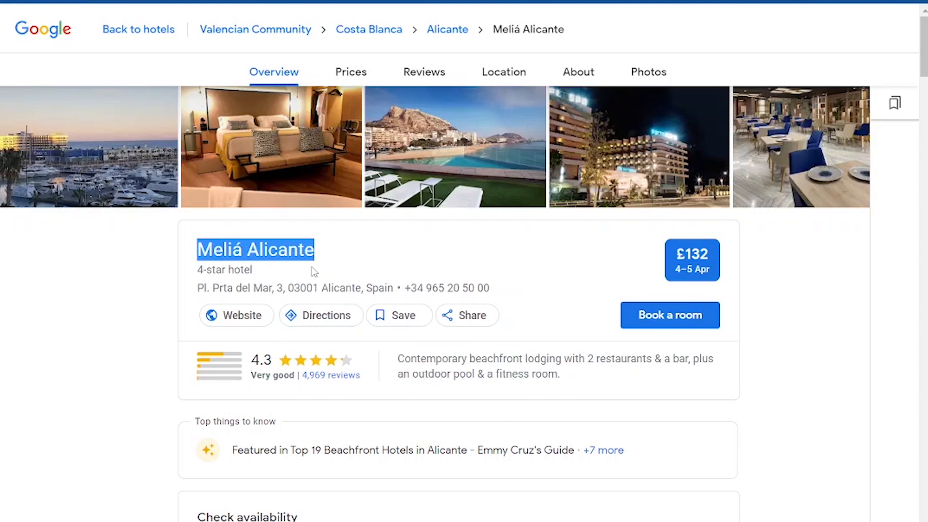
key("ctrl+Tab")
Paste the hotel name as 'Melia Alicante', removing the accented letter
key("ctrl+v")
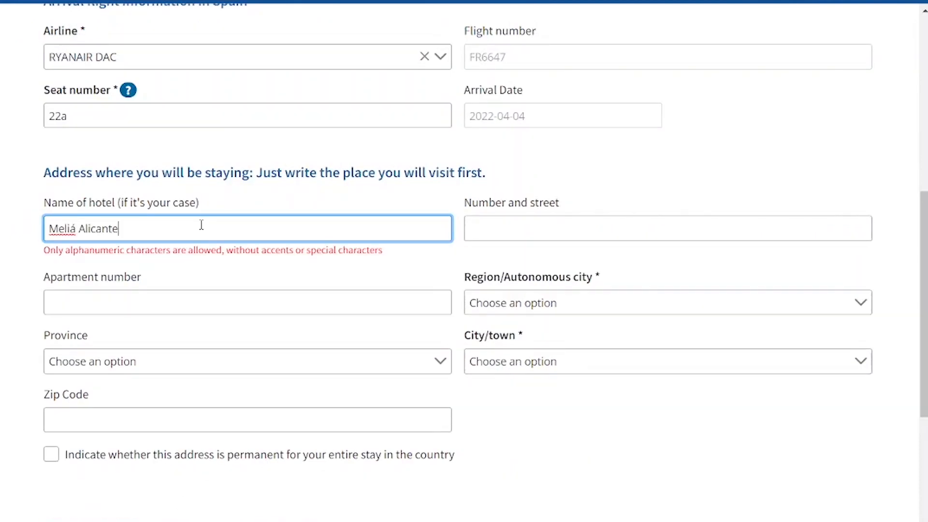
left_click(79, 229)
key("BackSpace")
key("BackSpace")
type("a")
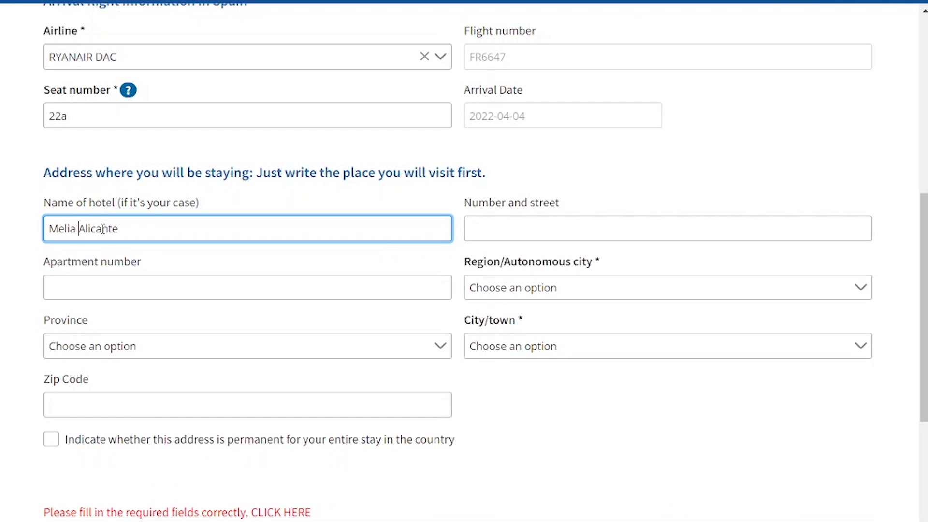
Copy the hotel's street address and enter it as 'Pl Prta del Mar 3' without punctuation
left_click(519, 224)
key("ctrl+Tab")
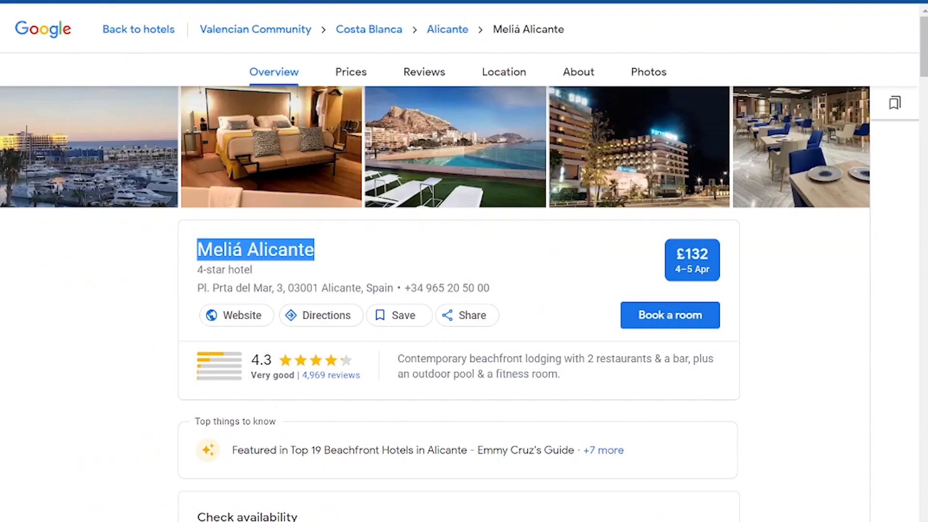
left_click(139, 295)
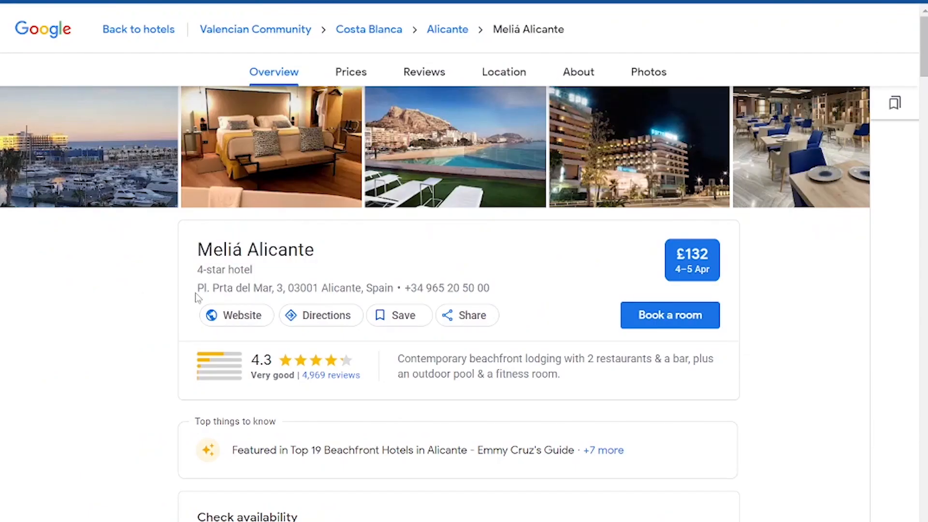
left_click_drag(198, 288, 283, 286)
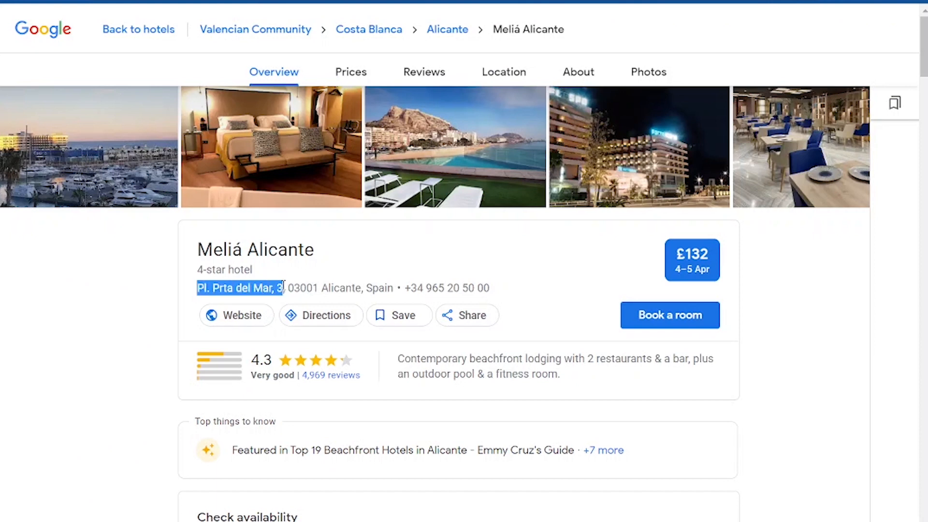
right_click(258, 288)
left_click(286, 303)
left_click(290, 1)
key("ctrl+v")
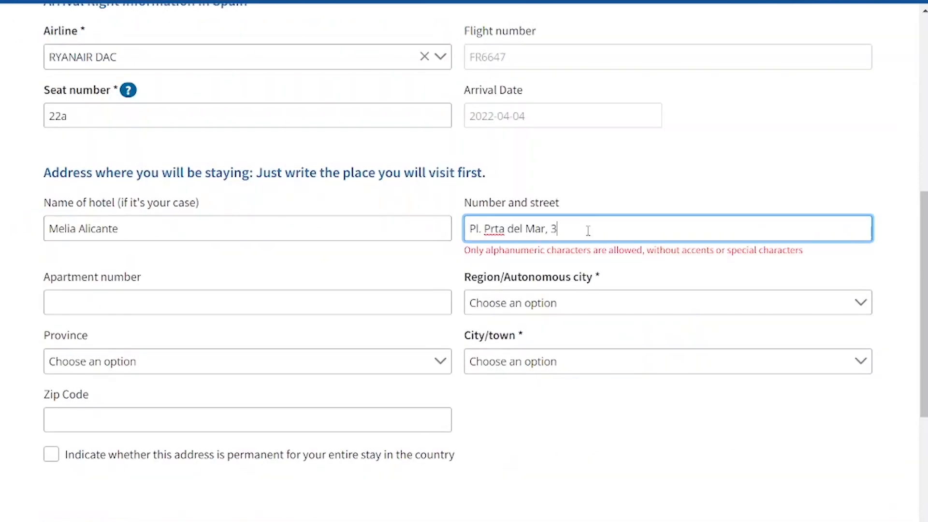
left_click(550, 230)
key("BackSpace")
left_click(481, 229)
key("BackSpace")
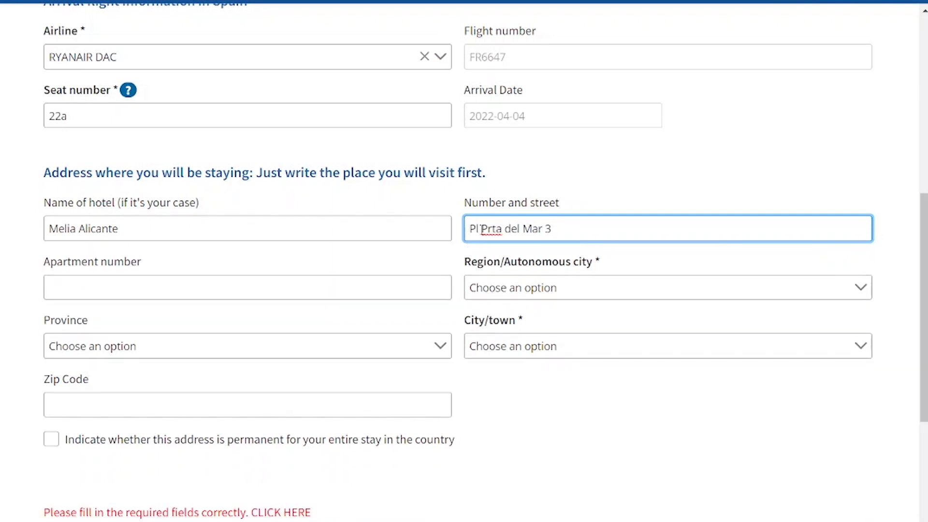
left_click(393, 262)
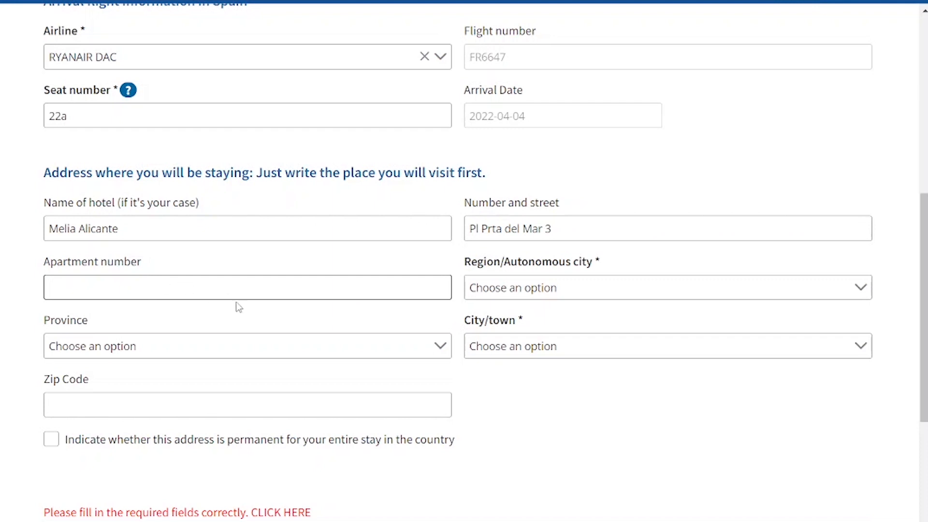
Search the Region/Autonomous city list for 'alica', which finds only Galicia
left_click(511, 288)
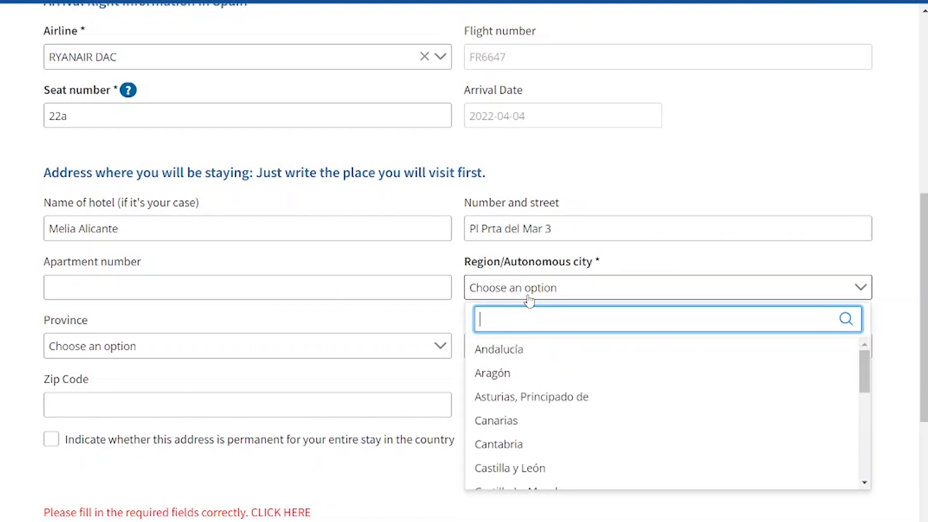
type("alica")
key("BackSpace")
key("BackSpace")
key("BackSpace")
key("BackSpace")
key("BackSpace")
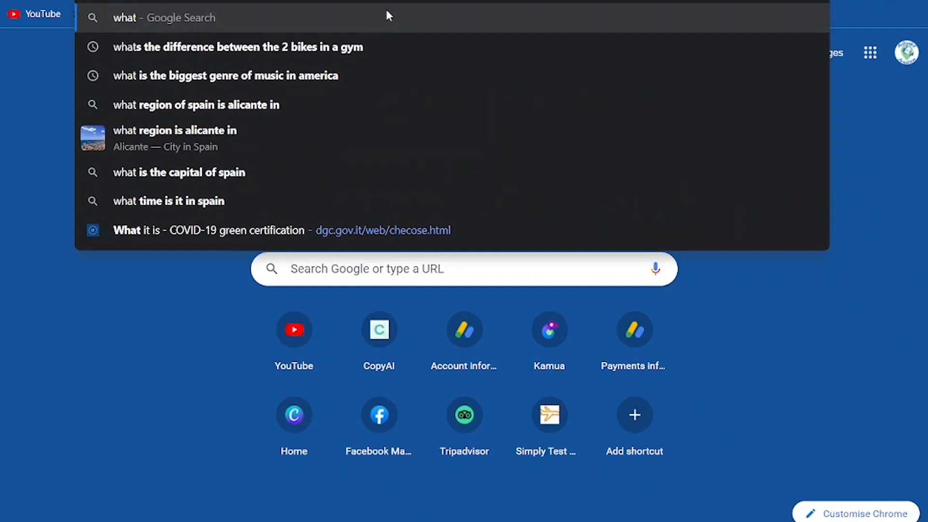
Search Google for 'what region is alicante in'
type("regio")
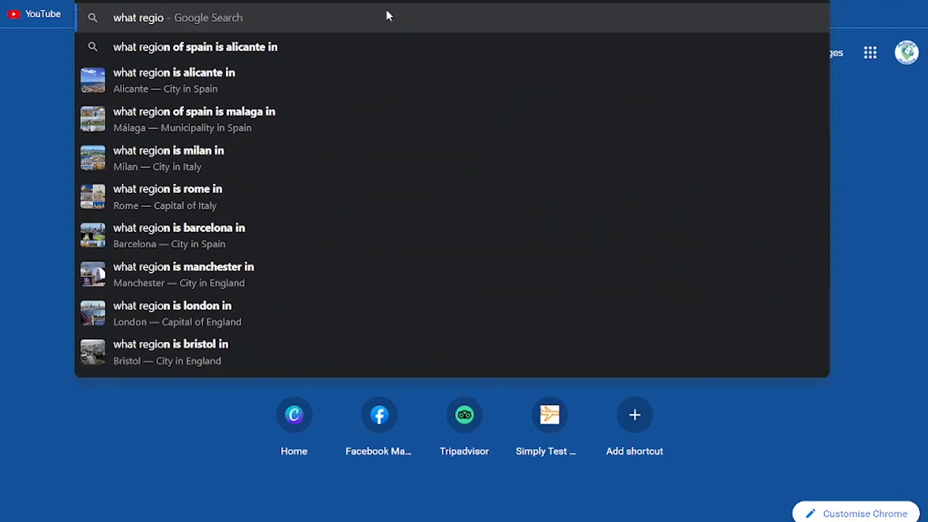
type("n is")
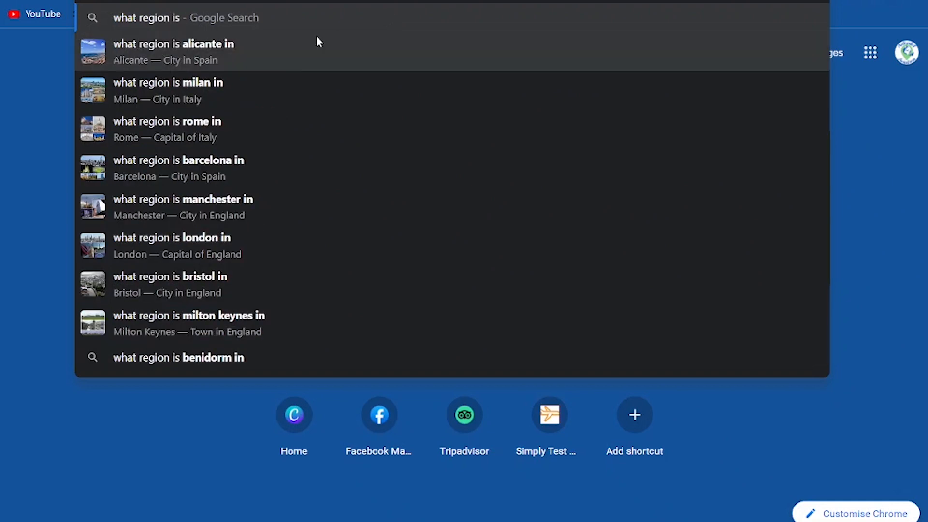
left_click(317, 39)
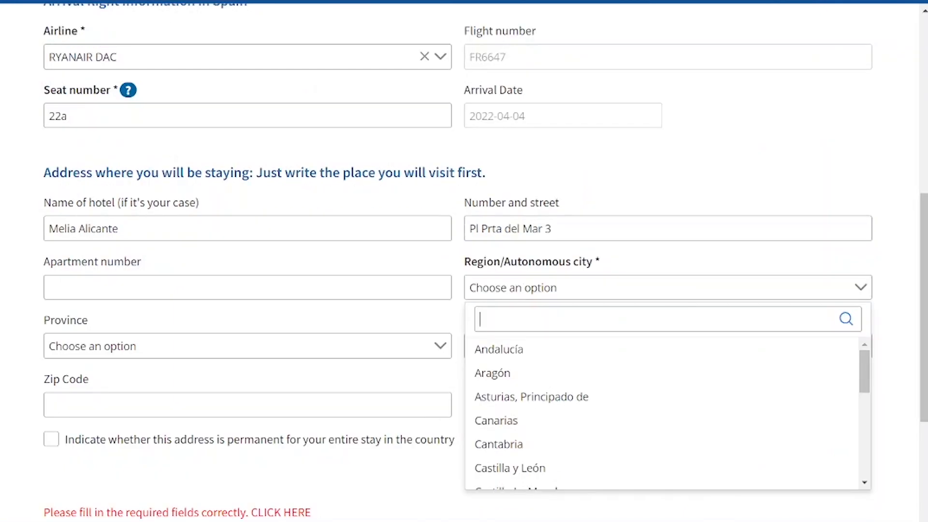
Choose Comunitat Valenciana as region and Alicante/Alacant as province
type("va")
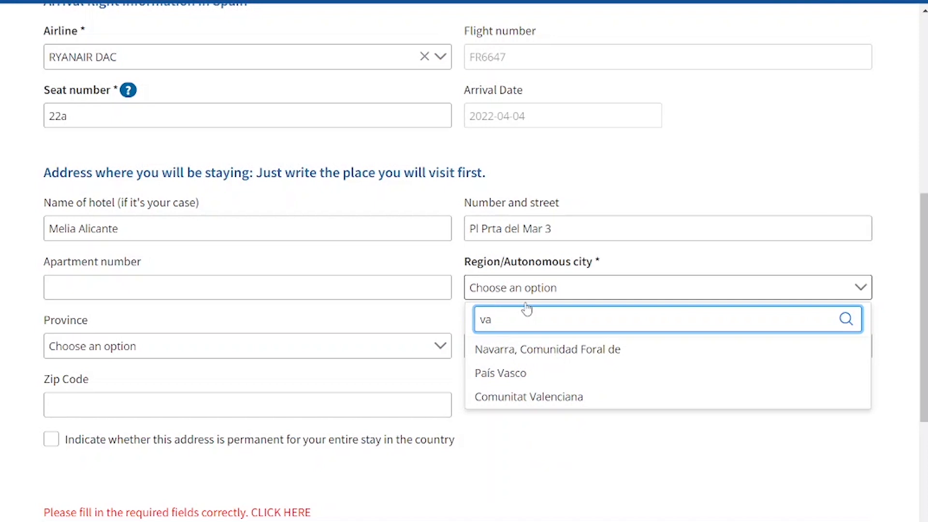
left_click(534, 397)
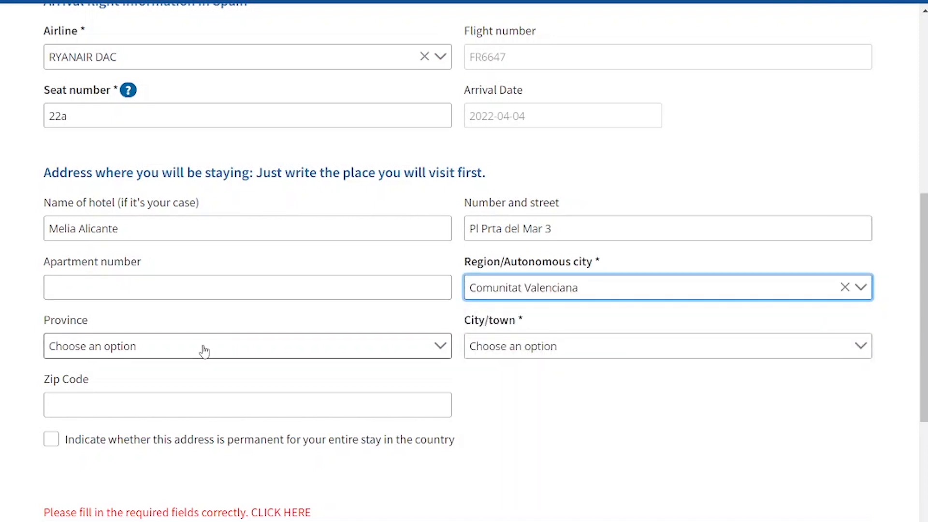
left_click(166, 349)
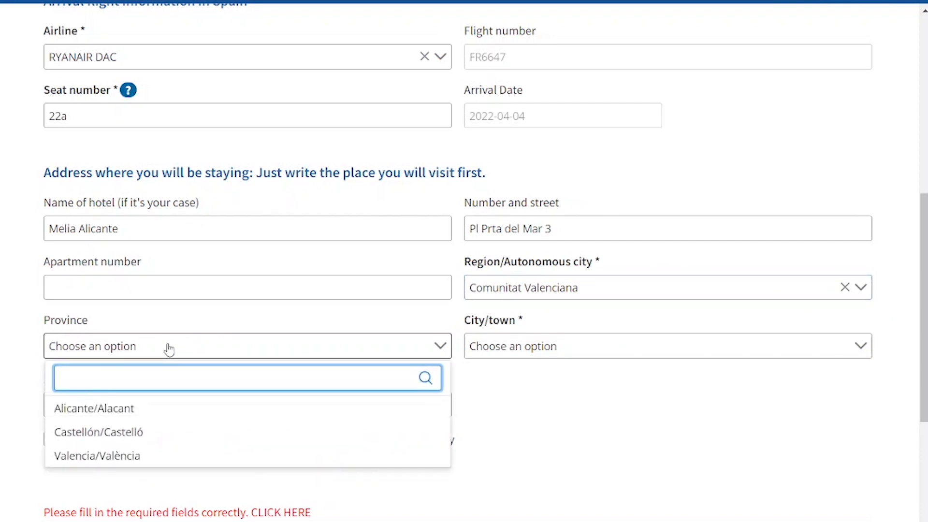
left_click(141, 413)
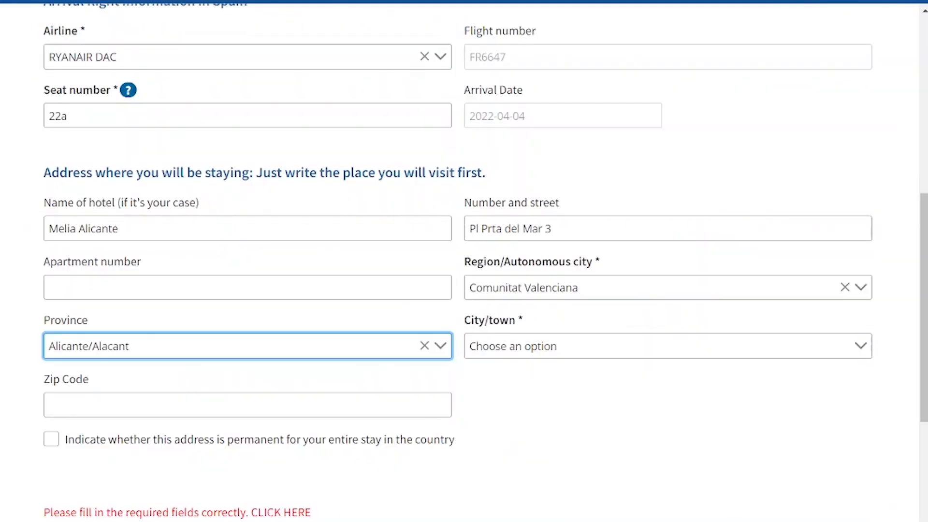
Set city Alicante/Alacant and zip code 03001, and mark the address permanent for the stay
left_click(583, 351)
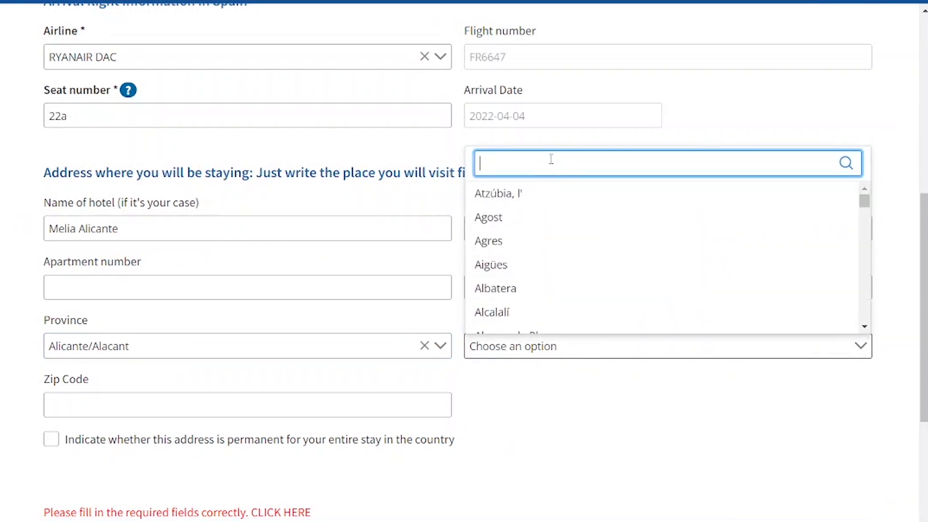
type("alica")
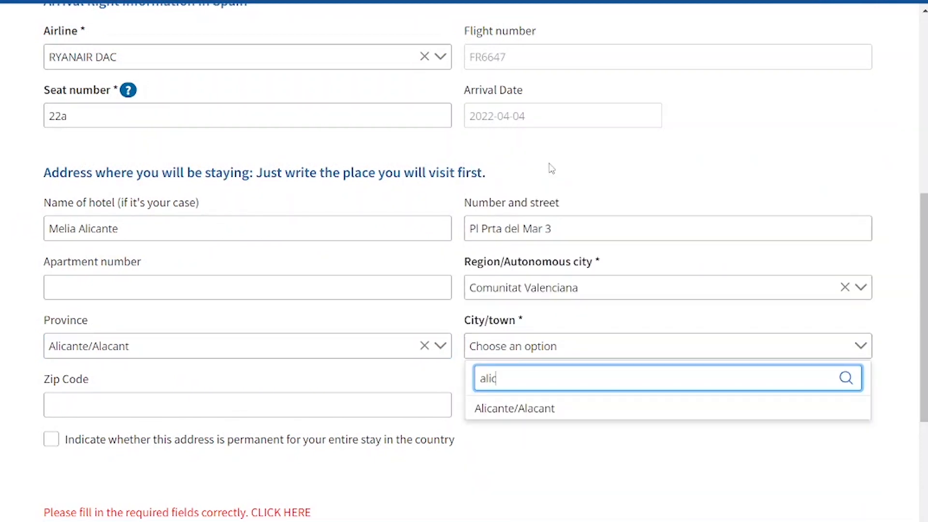
left_click(545, 410)
key("Tab")
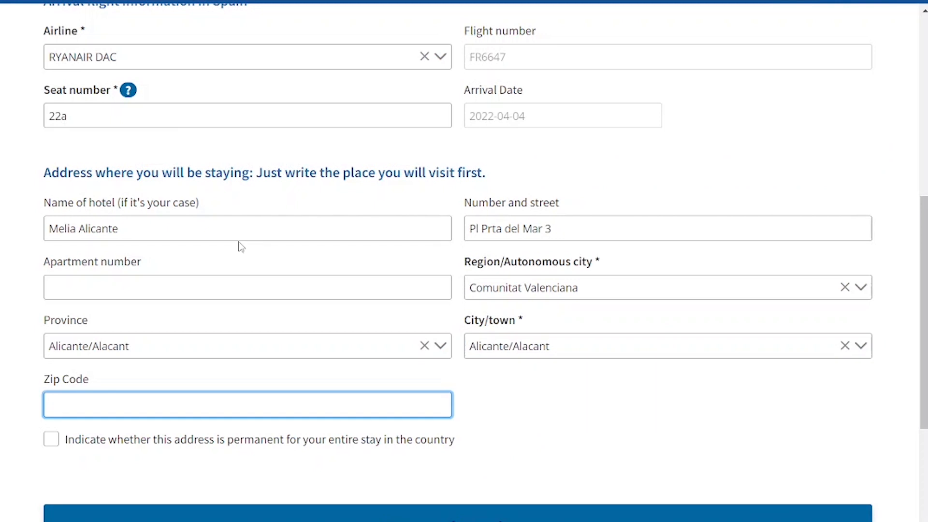
type("03001")
scroll(673, 363, "down", 2)
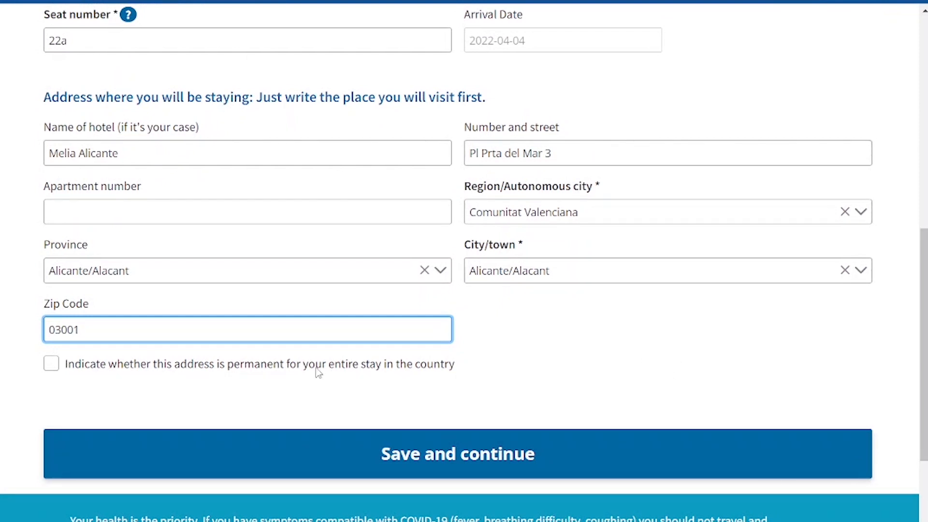
left_click(52, 364)
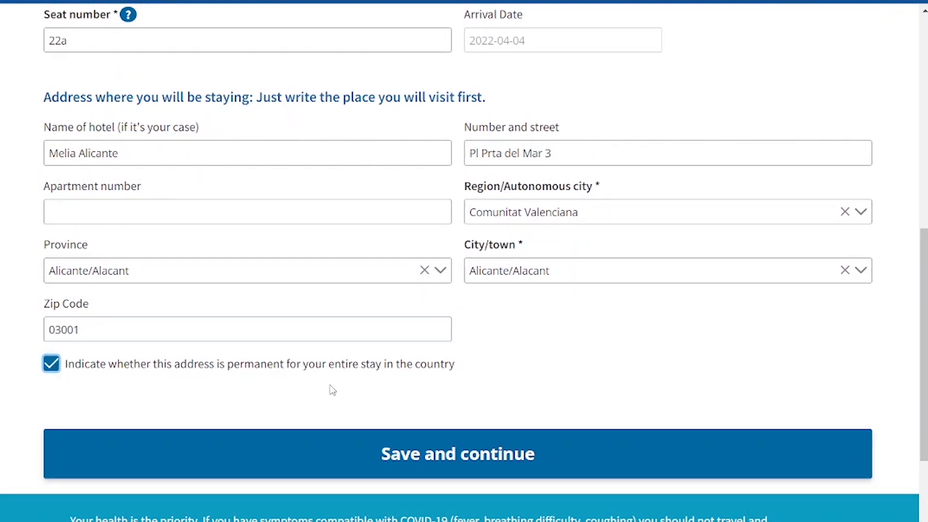
Save the travel details, then set origin United Kingdom and starting area East Of England
left_click(534, 440)
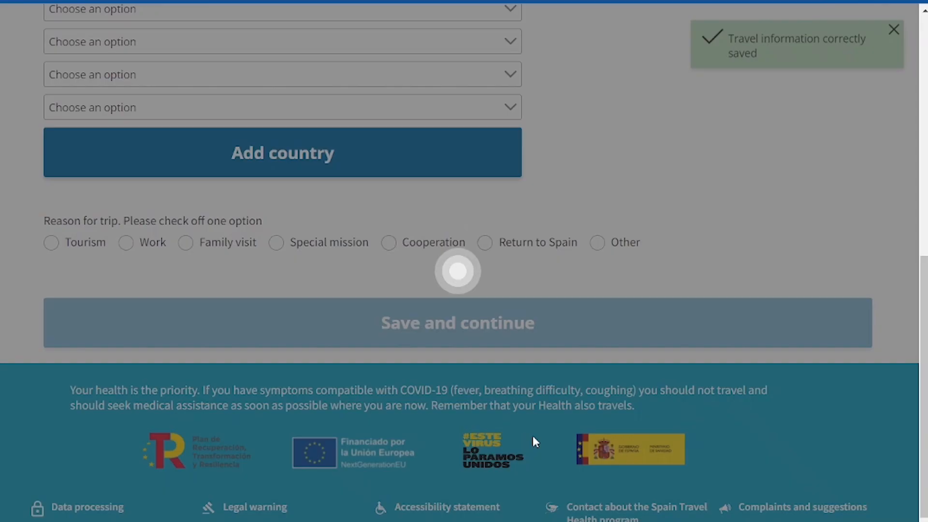
scroll(493, 200, "down", 2)
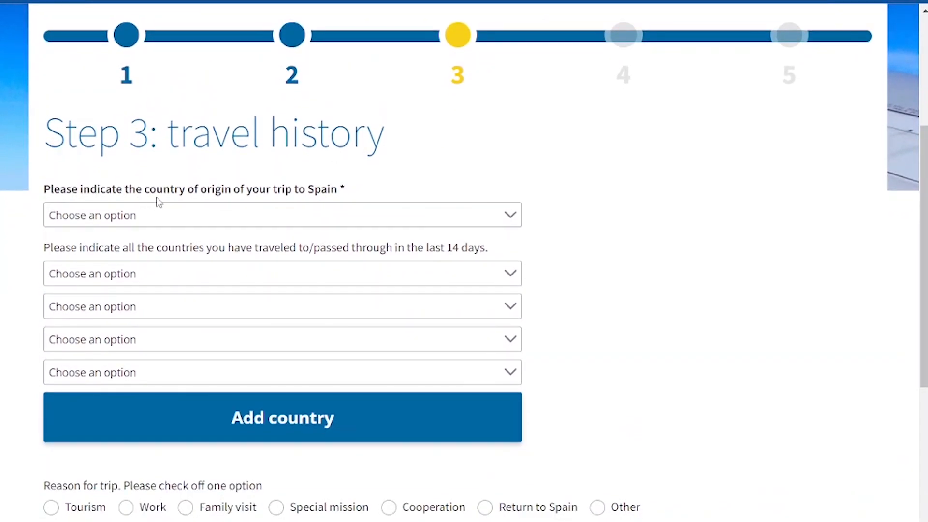
left_click(269, 210)
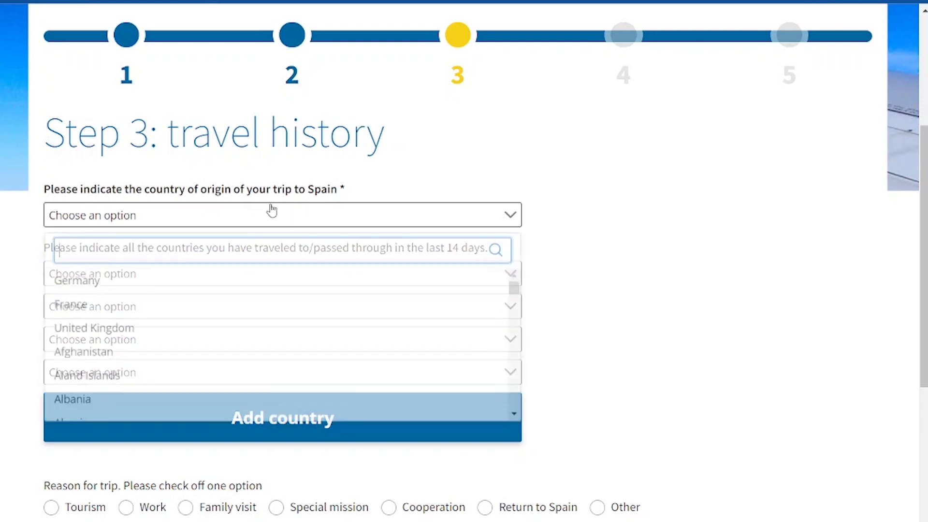
left_click(166, 325)
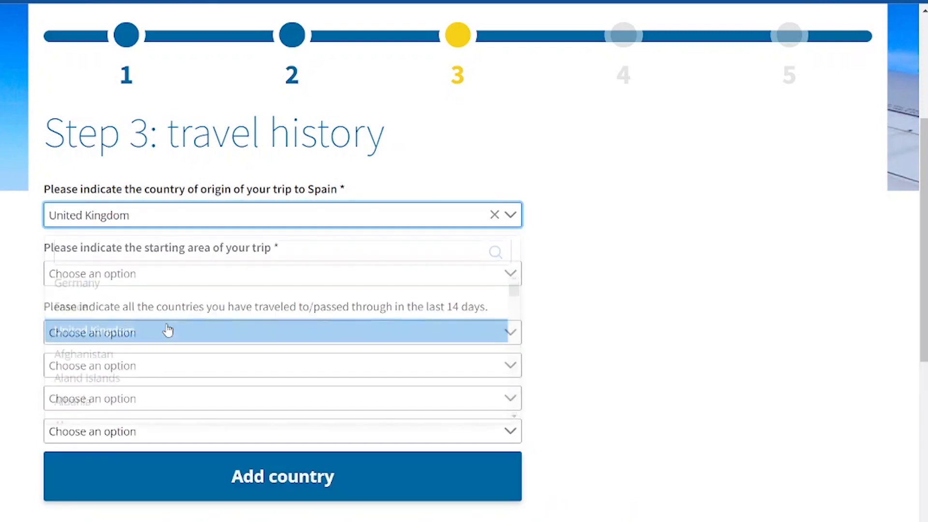
left_click(192, 275)
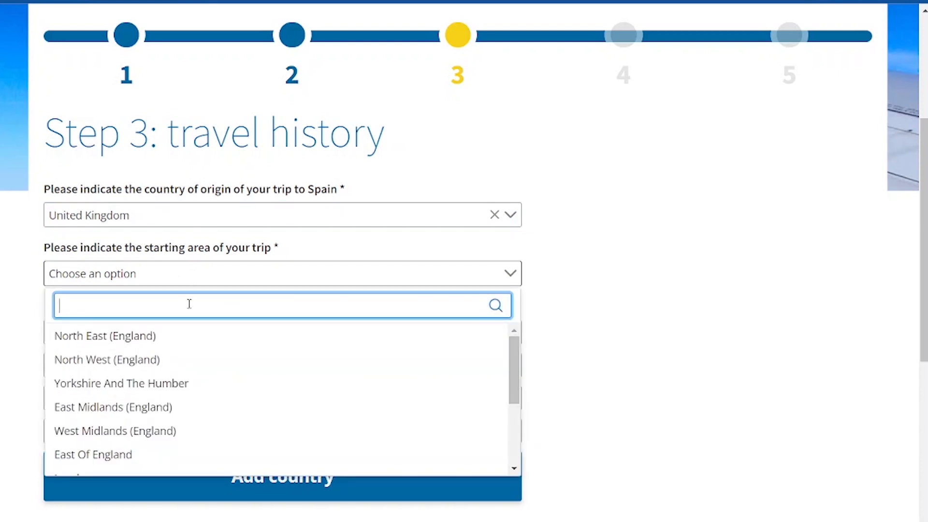
left_click(128, 454)
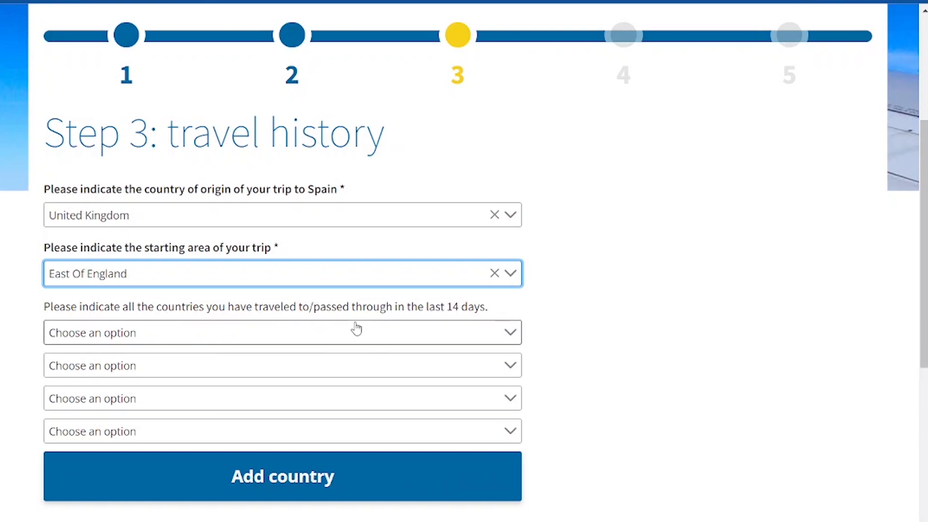
Leave the recently visited countries list empty
left_click(344, 338)
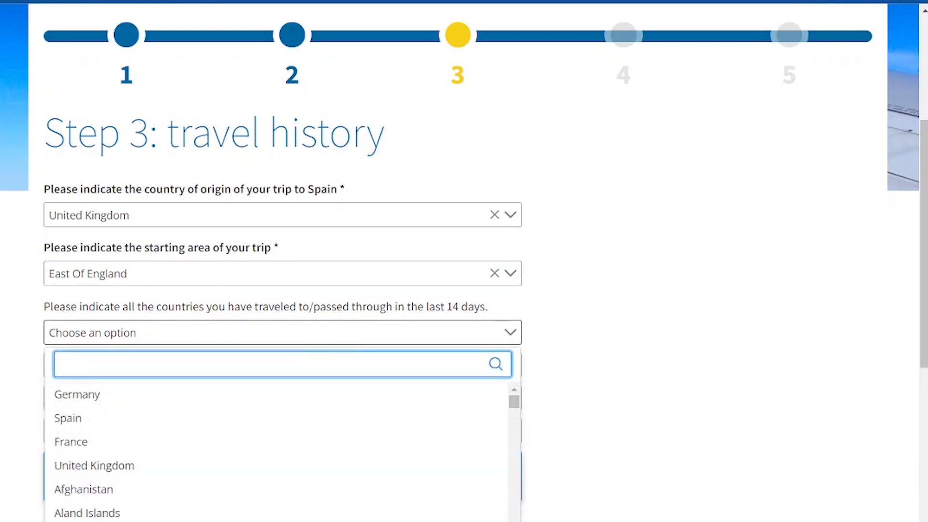
left_click(633, 306)
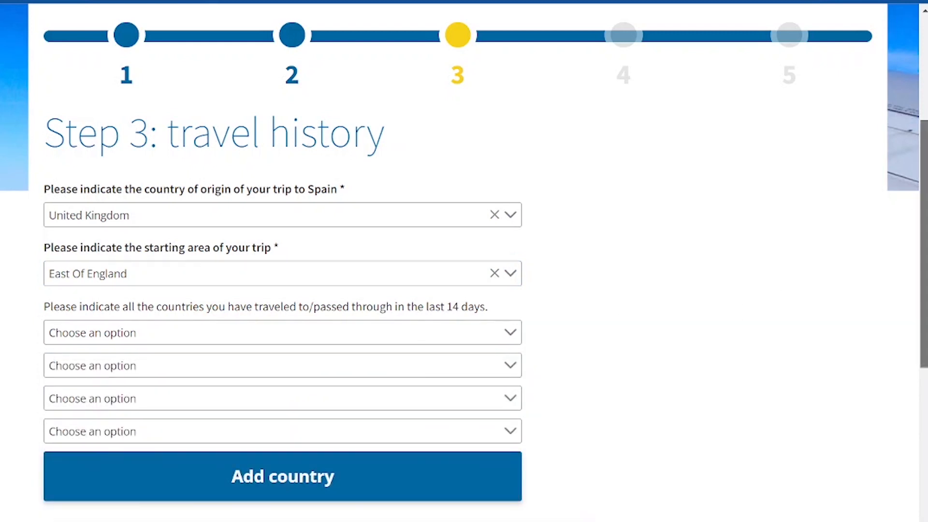
scroll(566, 397, "down", 1)
scroll(559, 336, "down", 3)
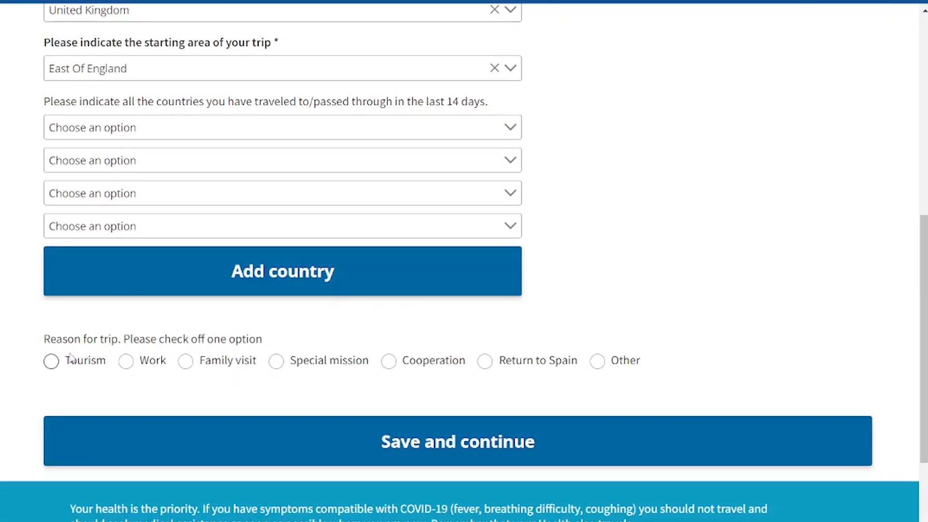
Choose Tourism as trip reason, save, and confirm United Kingdom as the fixed origin
left_click(51, 362)
left_click(398, 443)
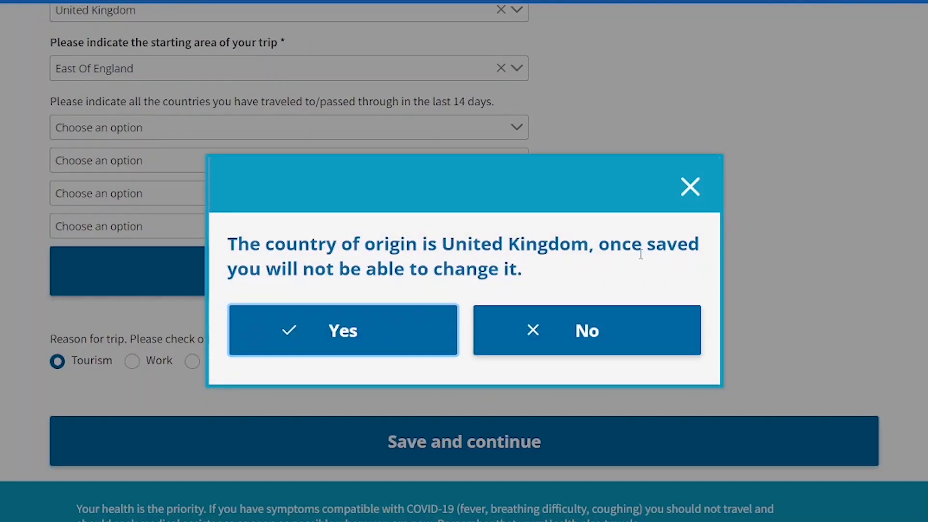
left_click(370, 343)
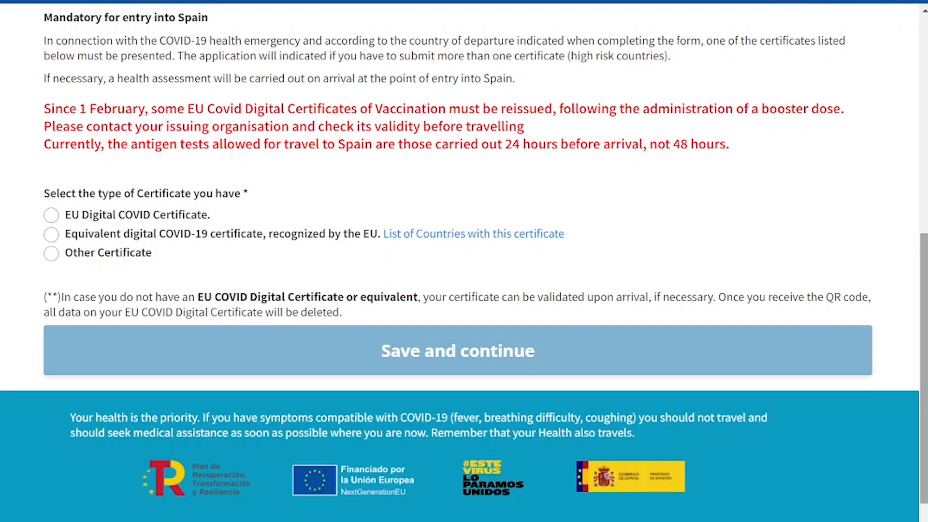
left_click_drag(924, 305, 922, 228)
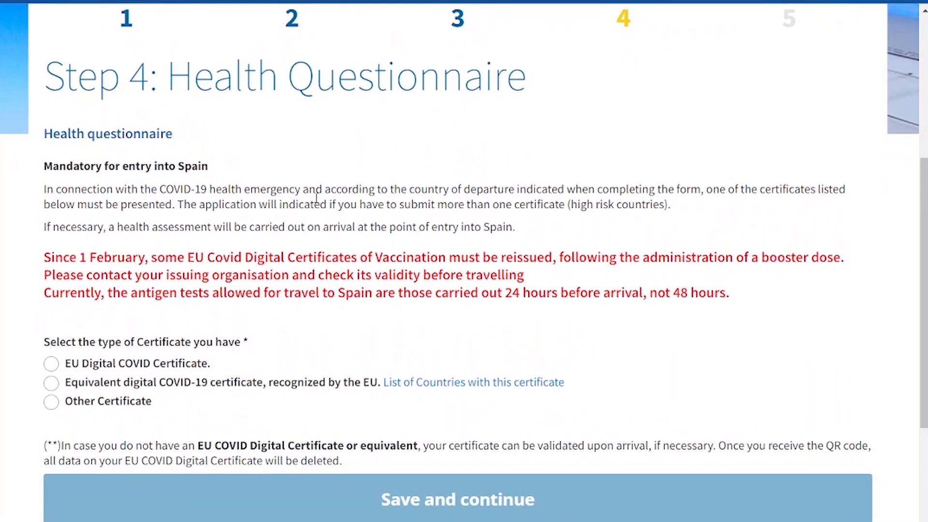
left_click_drag(509, 275, 445, 273)
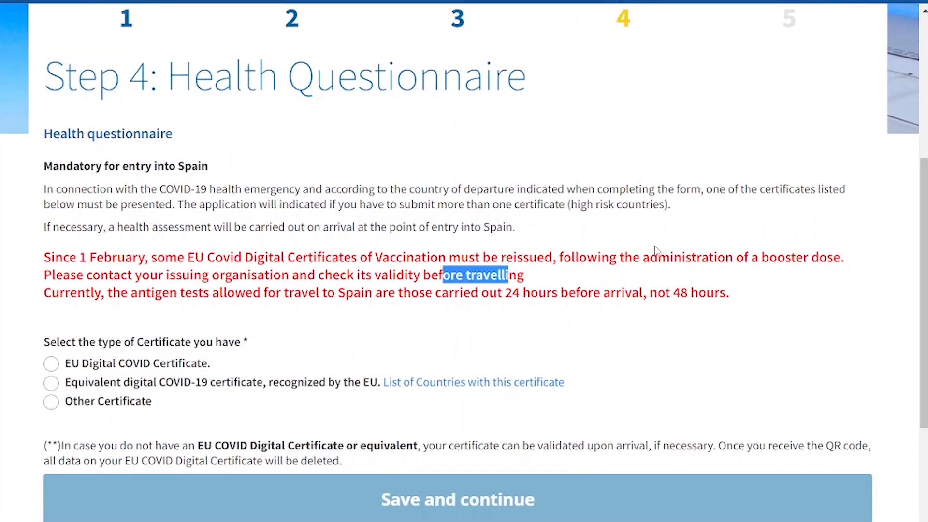
left_click(655, 247)
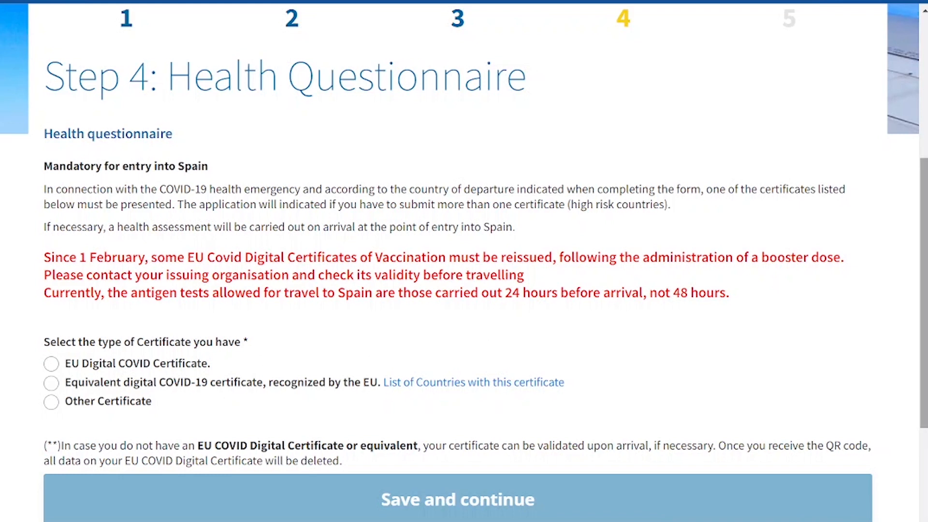
scroll(923, 314, "down", 2)
scroll(595, 265, "down", 1)
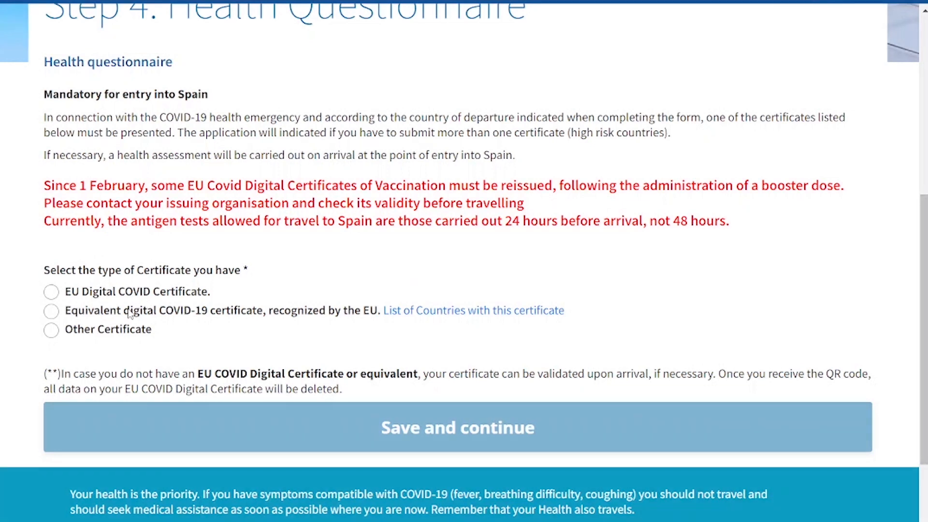
left_click(427, 312)
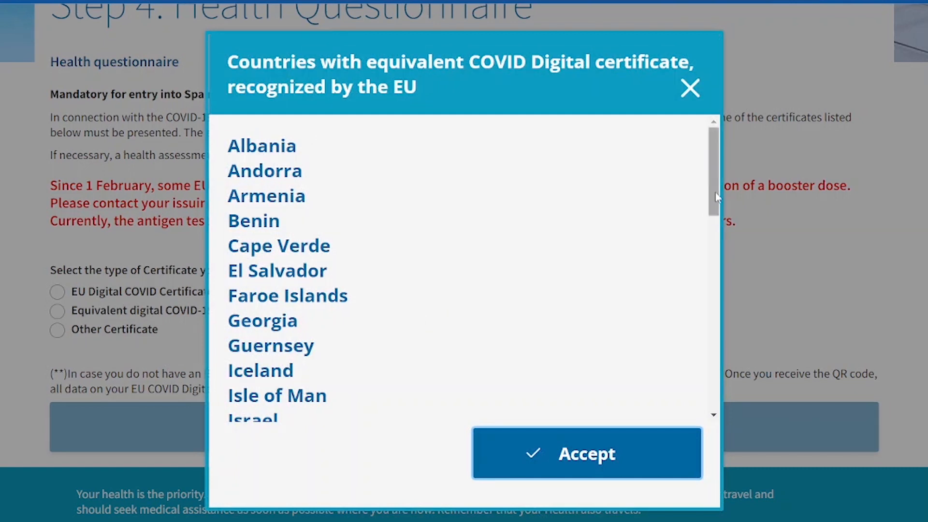
left_click_drag(714, 199, 694, 383)
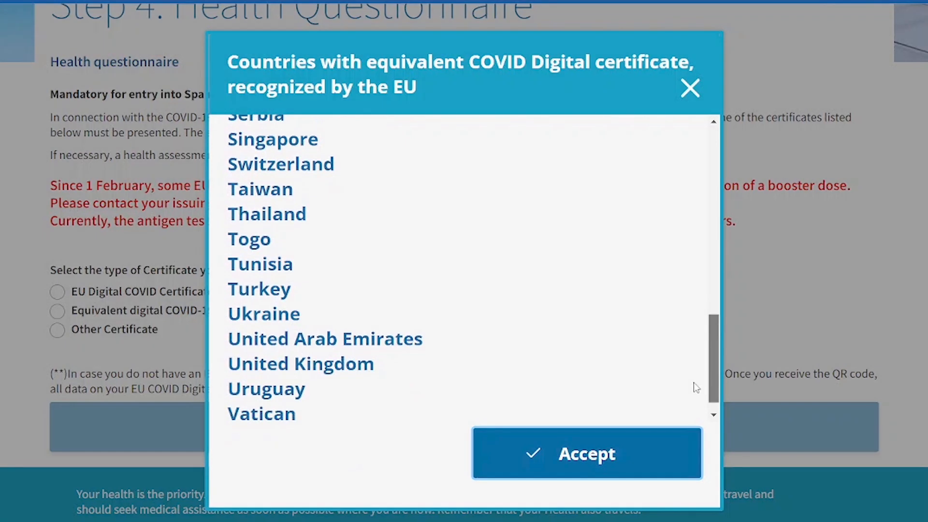
left_click_drag(694, 382, 697, 405)
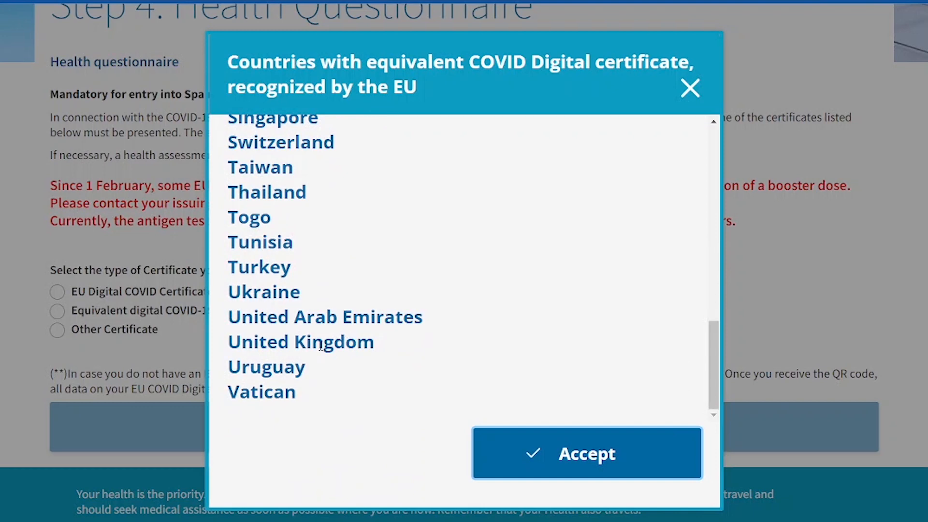
left_click(536, 453)
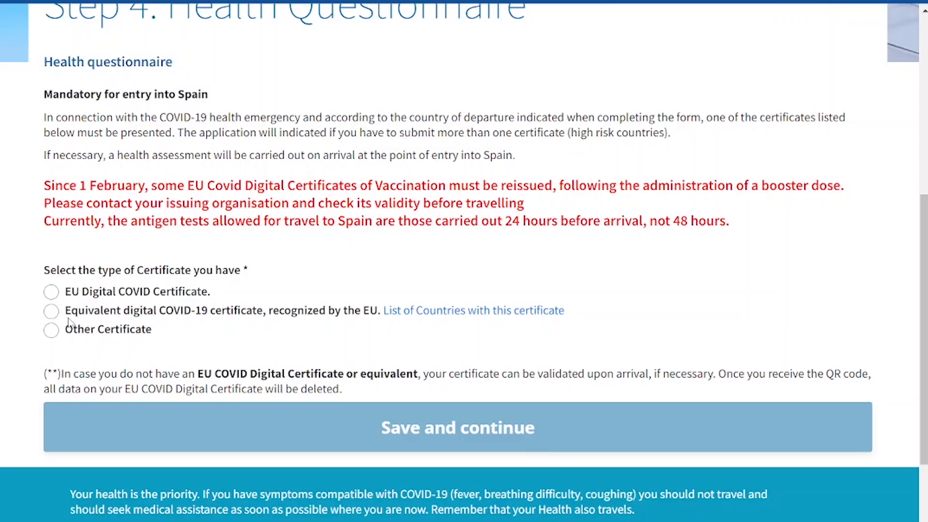
Select 'Equivalent digital COVID-19 certificate, recognized by the EU' as the certificate type
left_click(50, 312)
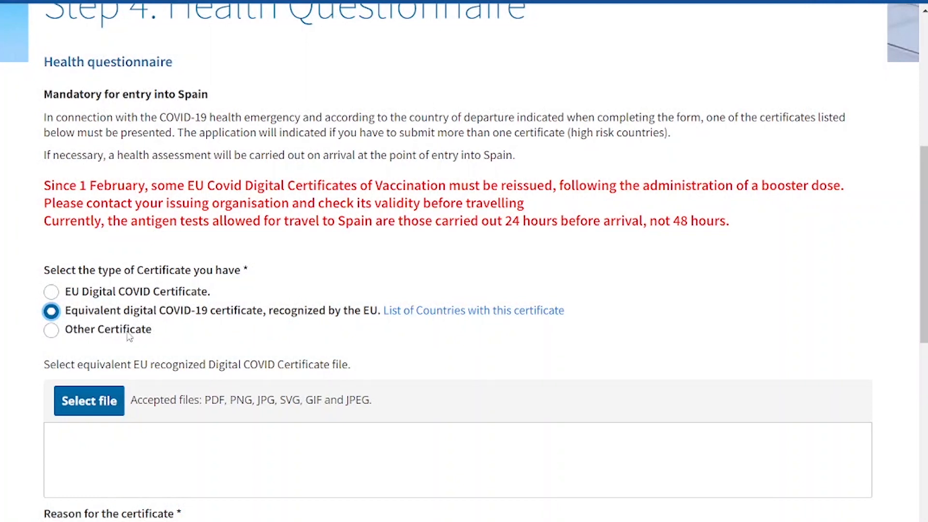
left_click_drag(924, 237, 924, 282)
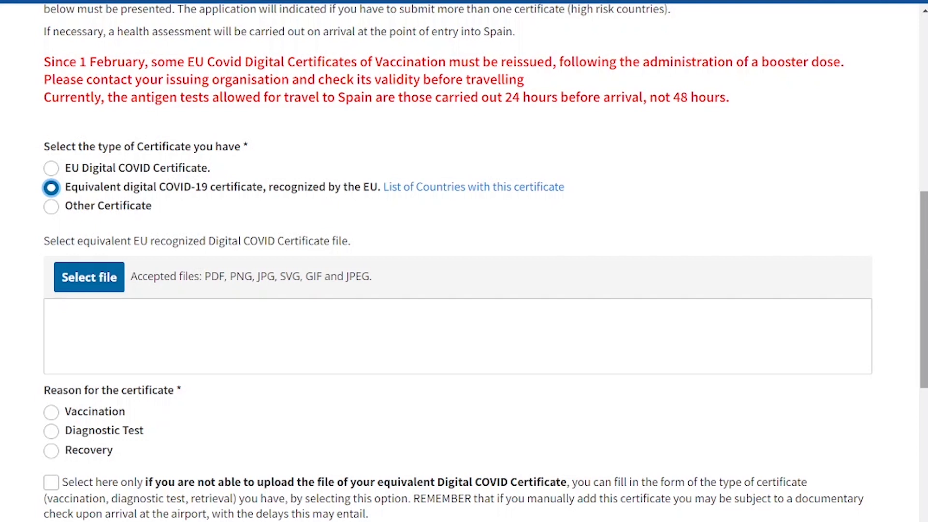
Upload Booster.png from the file picker as the certificate file
left_click(89, 277)
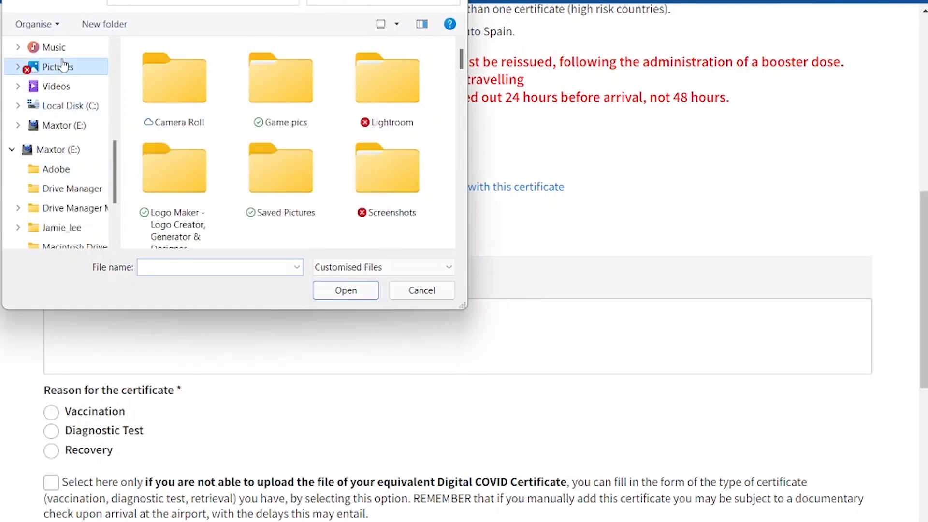
left_click(193, 267)
type("booster")
key("Down")
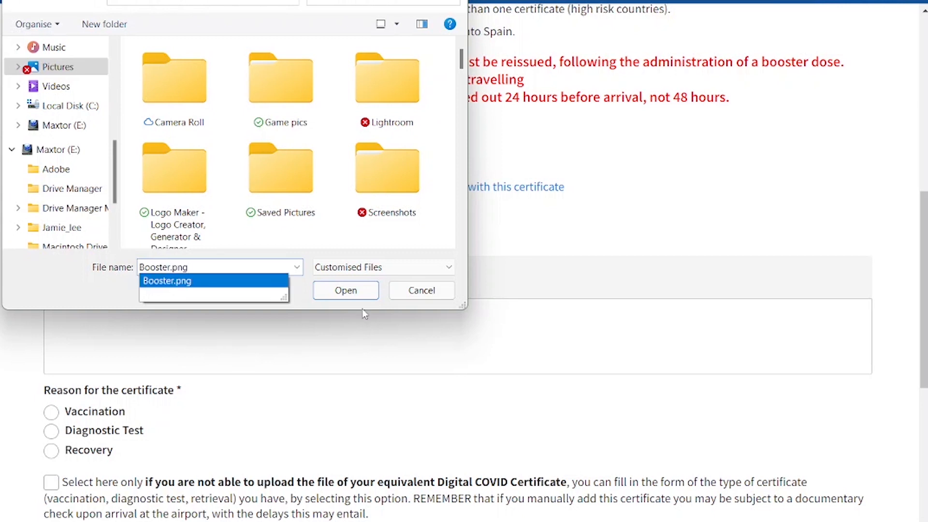
left_click(346, 290)
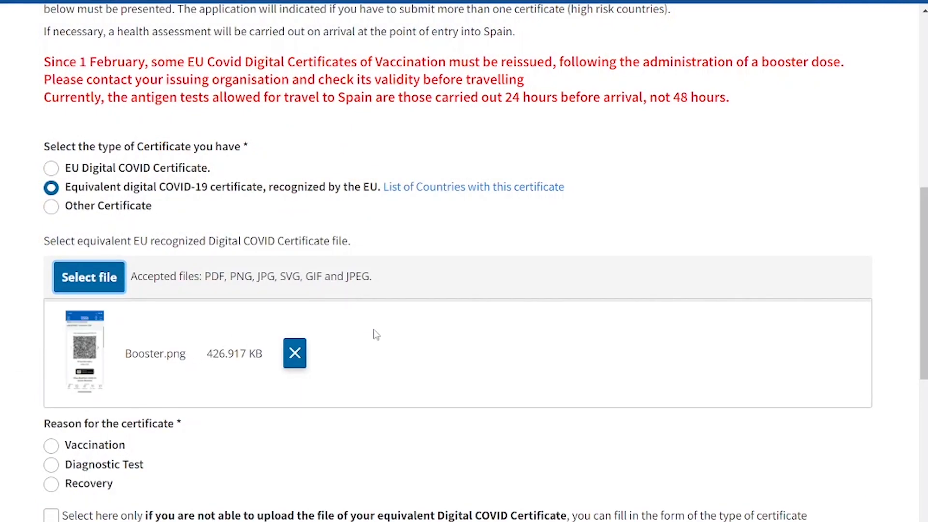
scroll(924, 285, "down", 4)
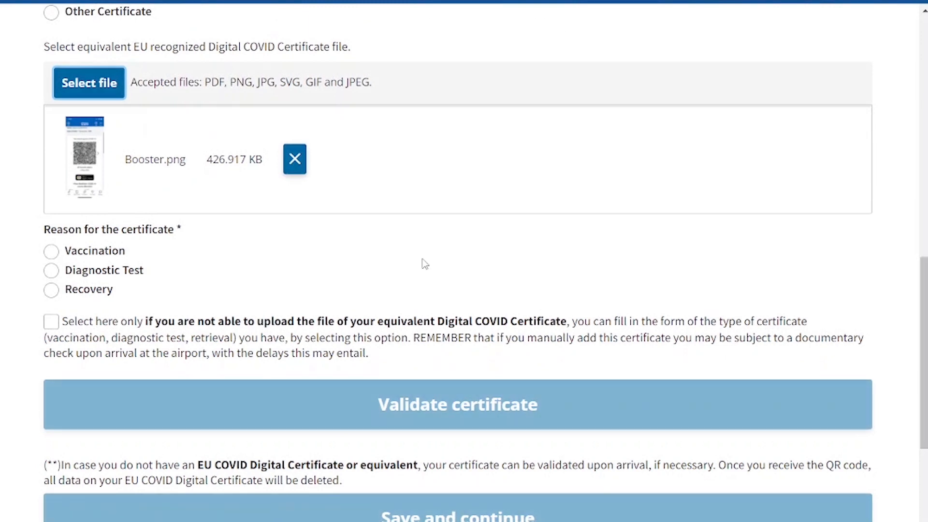
Choose Vaccination as the reason, validate the Booster.png certificate, and save the questionnaire
left_click(52, 254)
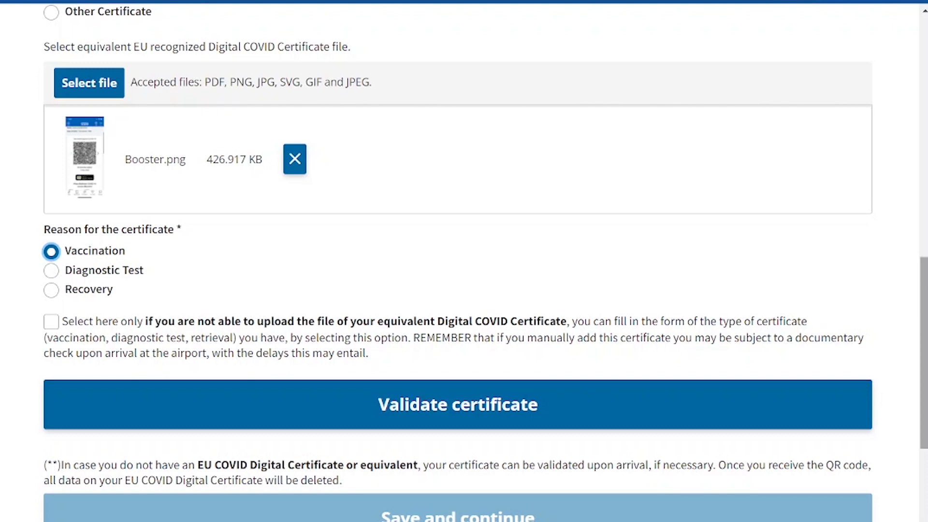
scroll(877, 327, "down", 1)
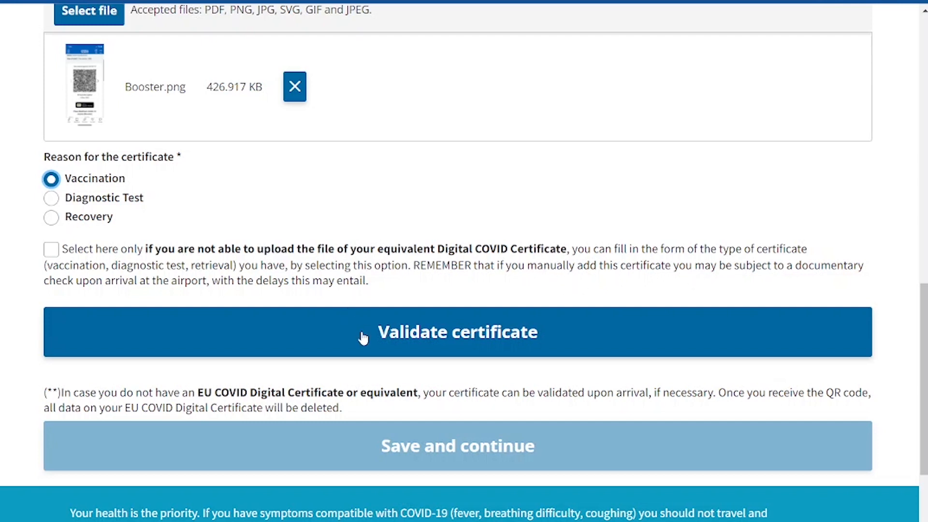
left_click(383, 330)
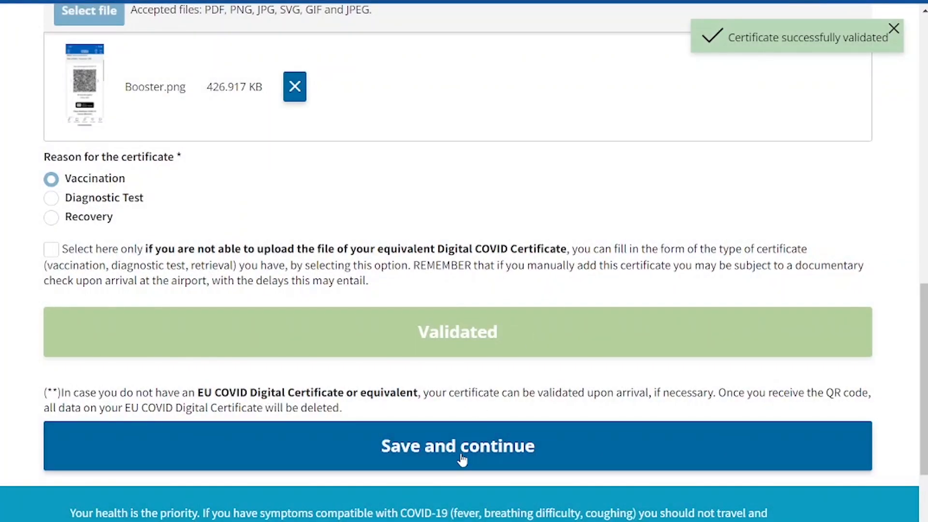
left_click(575, 445)
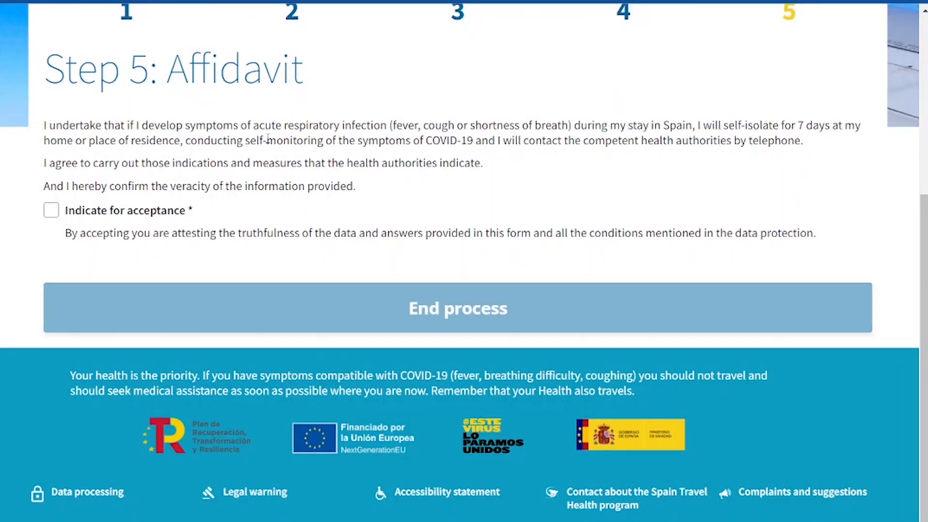
Tick 'Indicate for acceptance' on the affidavit and end the process
scroll(923, 290, "up", 2)
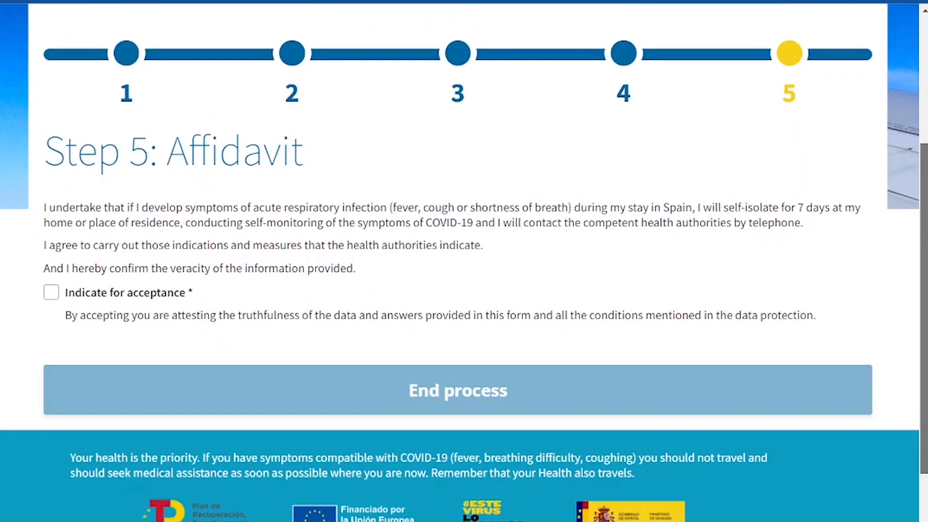
scroll(420, 218, "up", 1)
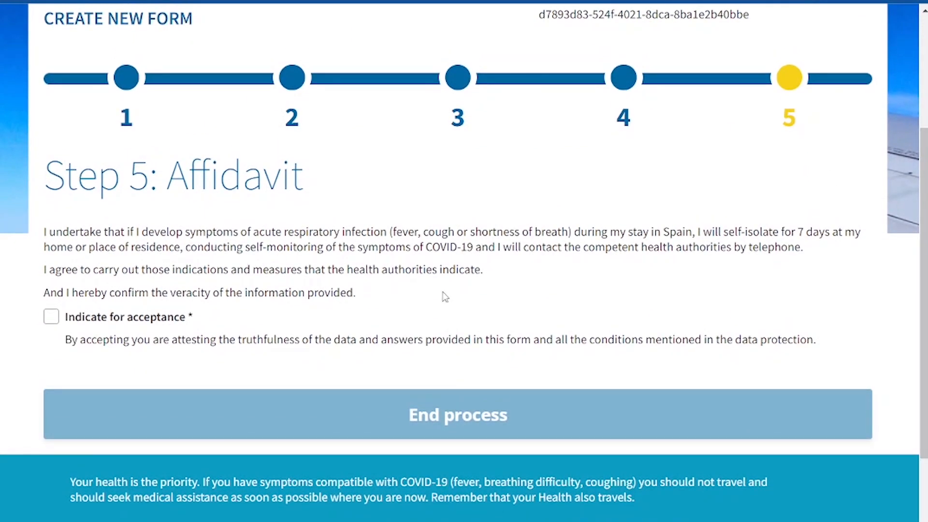
left_click(46, 320)
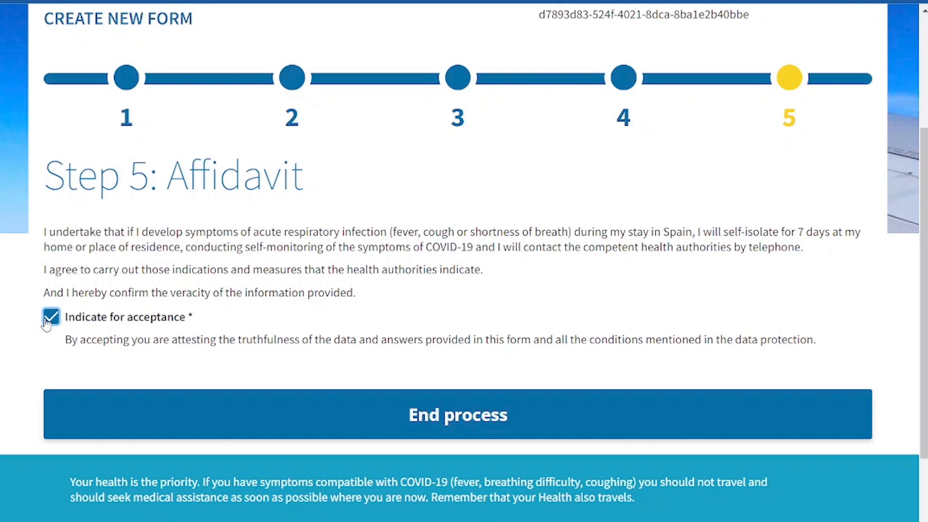
left_click(410, 421)
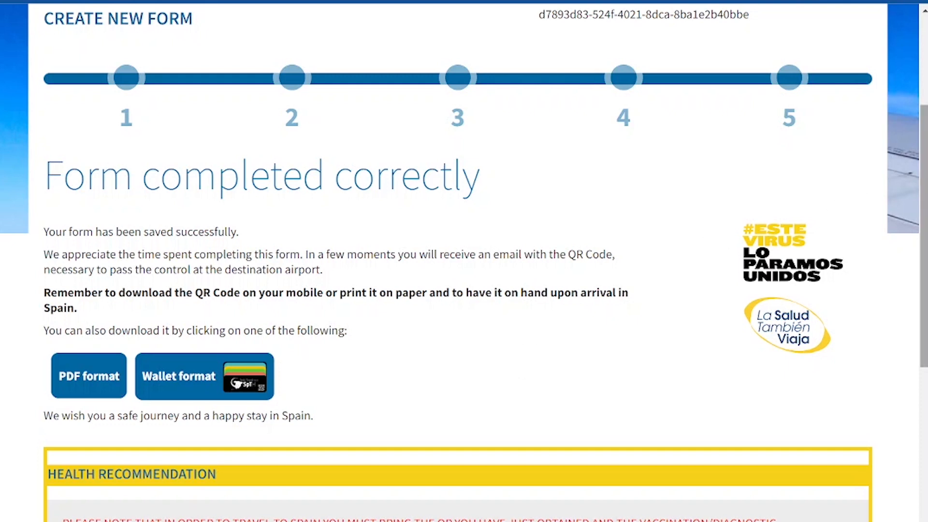
Finalize the completed form after the QR code PDF and Wallet download options
scroll(464, 264, "down", 2)
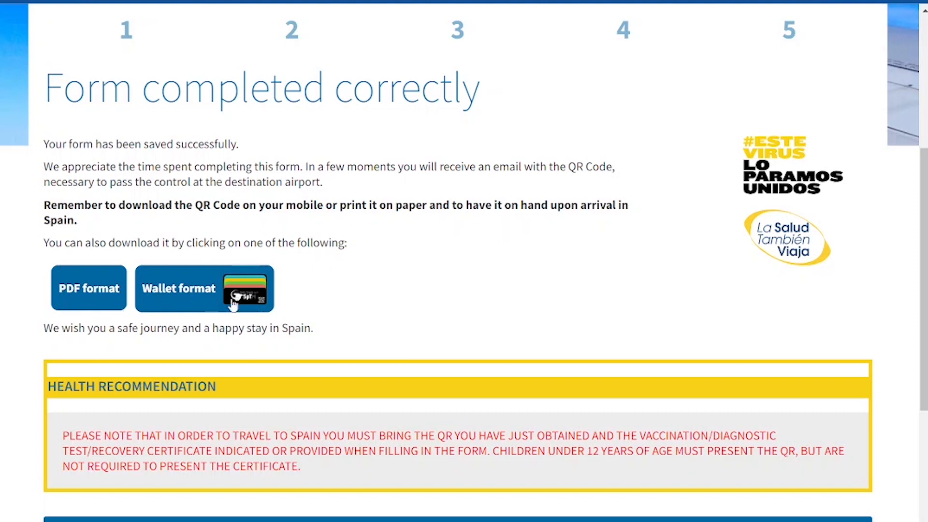
left_click_drag(926, 201, 927, 273)
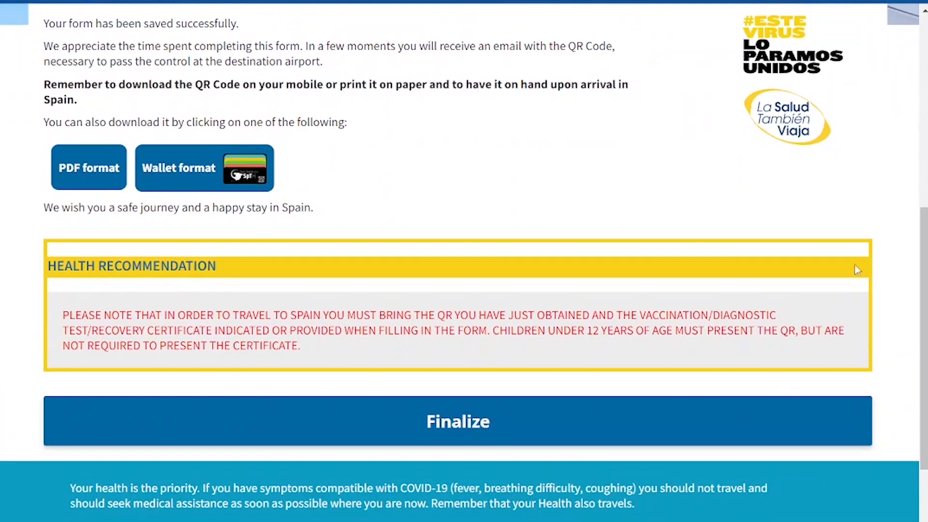
left_click(483, 422)
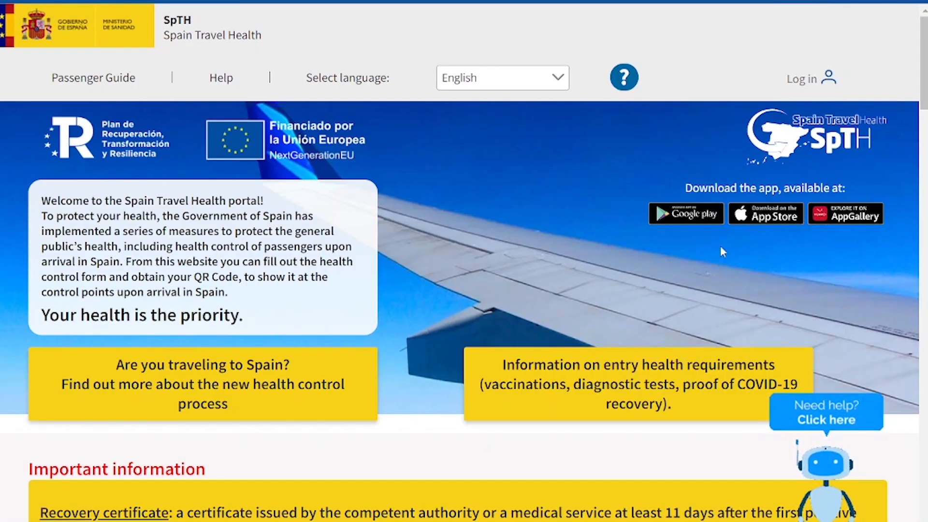